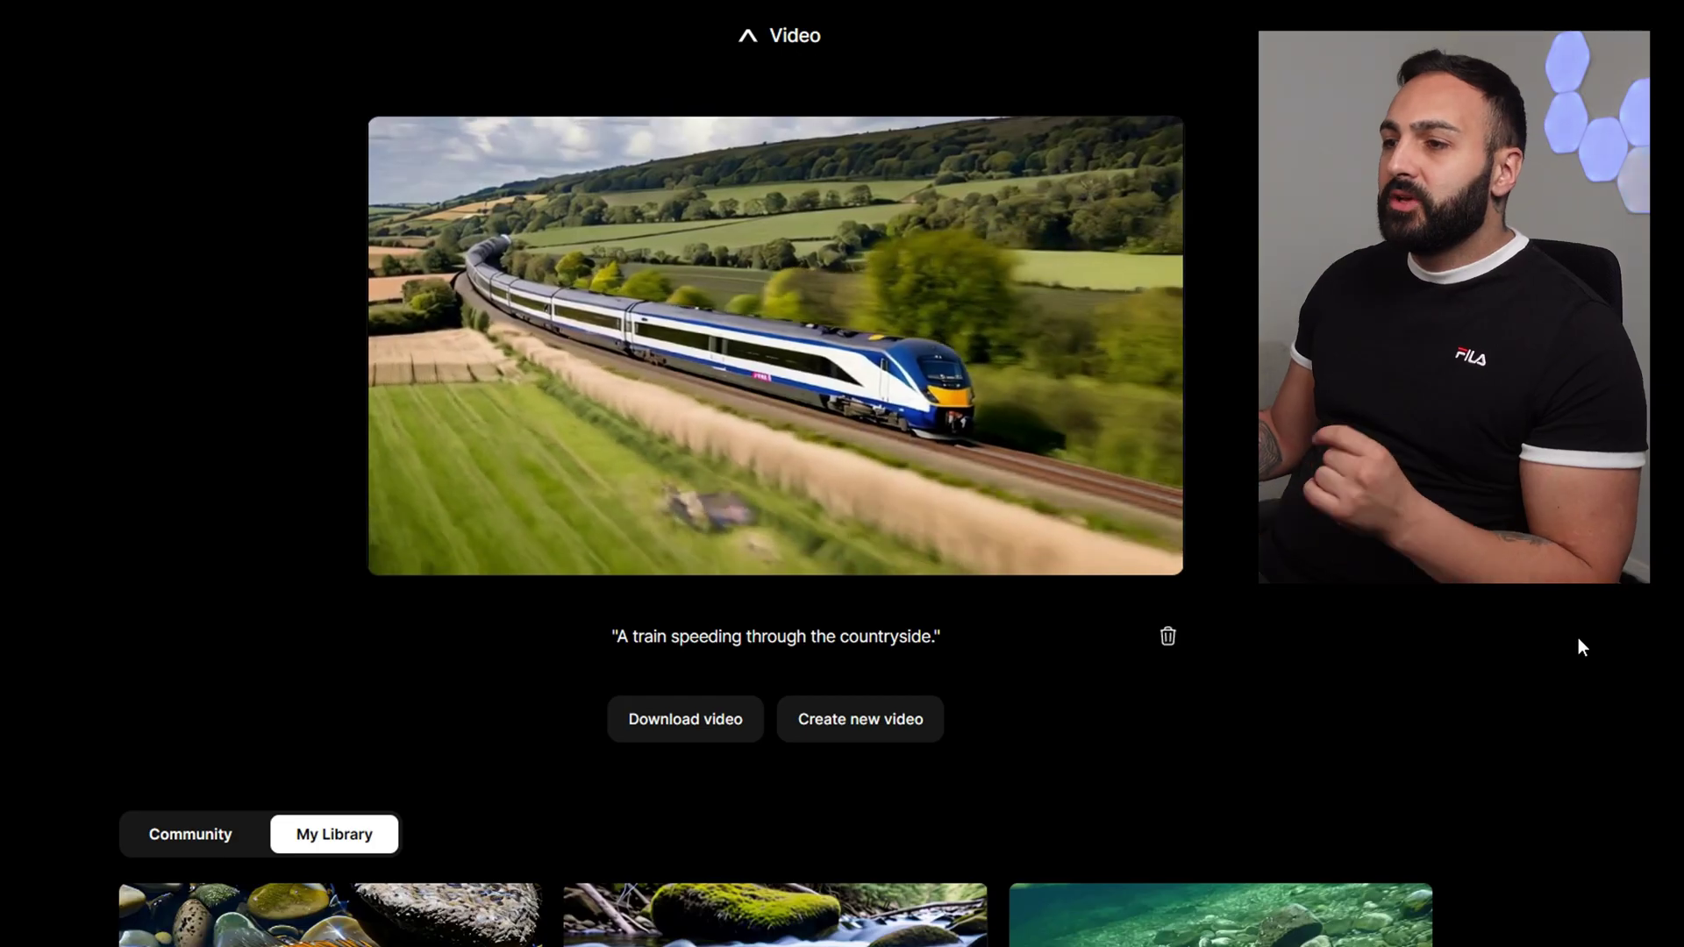
Highlight the train video's prompt text, then clear the selection
{"action": "left_click_drag", "start_coordinate": [610, 645], "coordinate": [906, 654]}
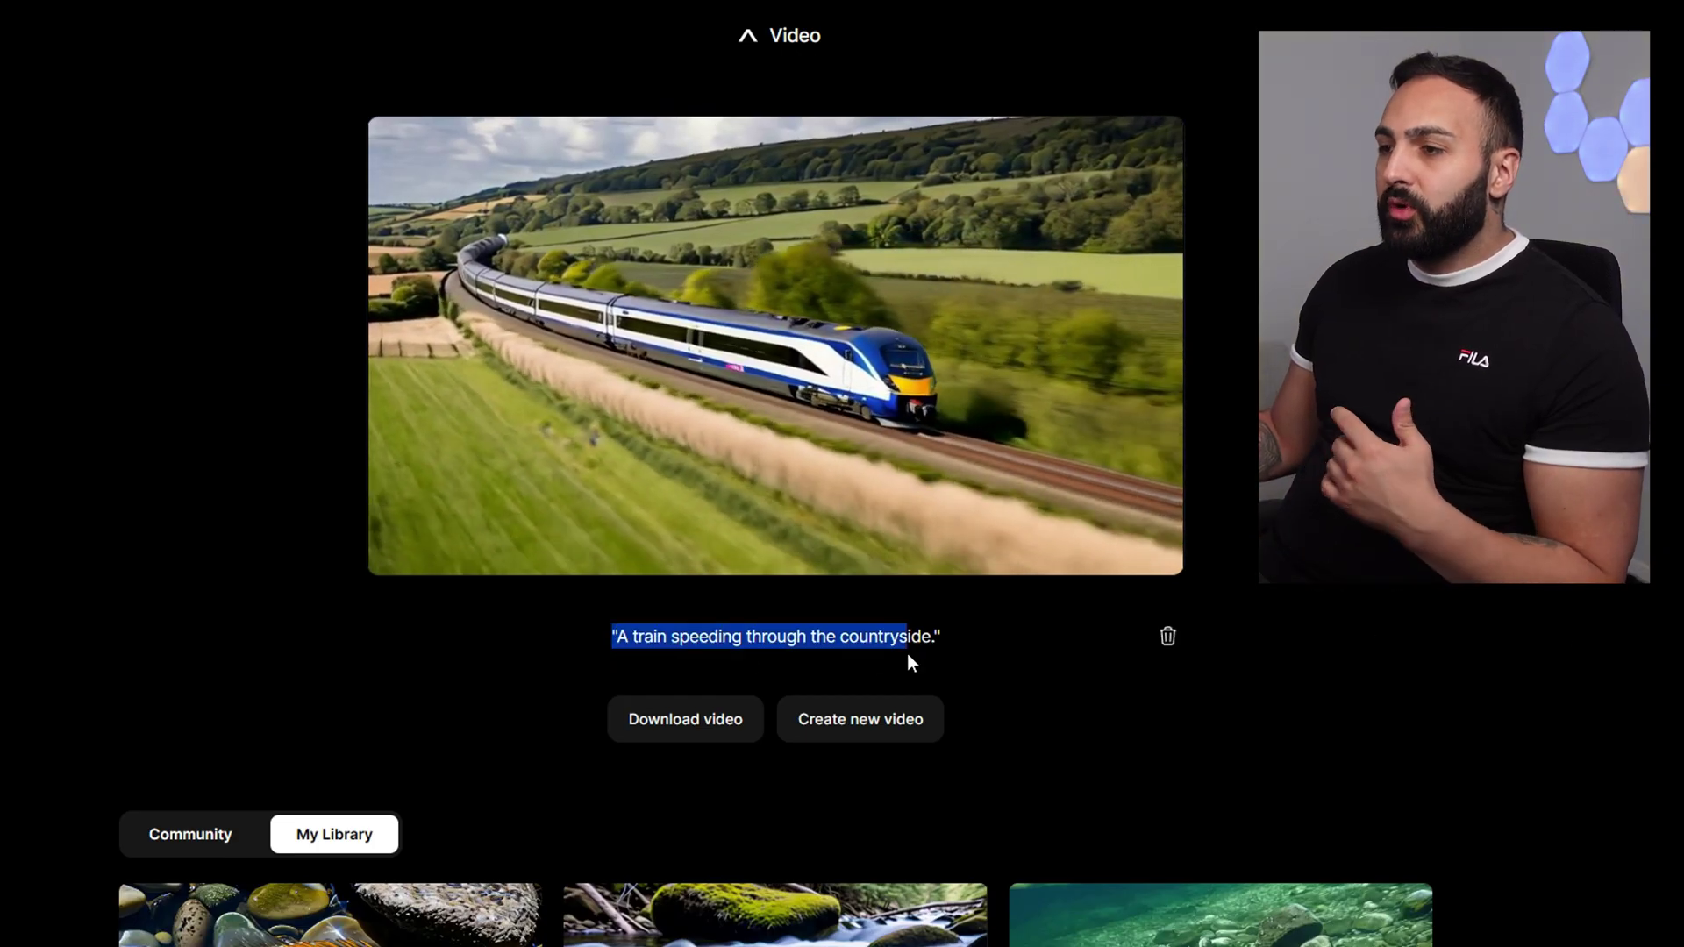
{"action": "left_click", "coordinate": [928, 658]}
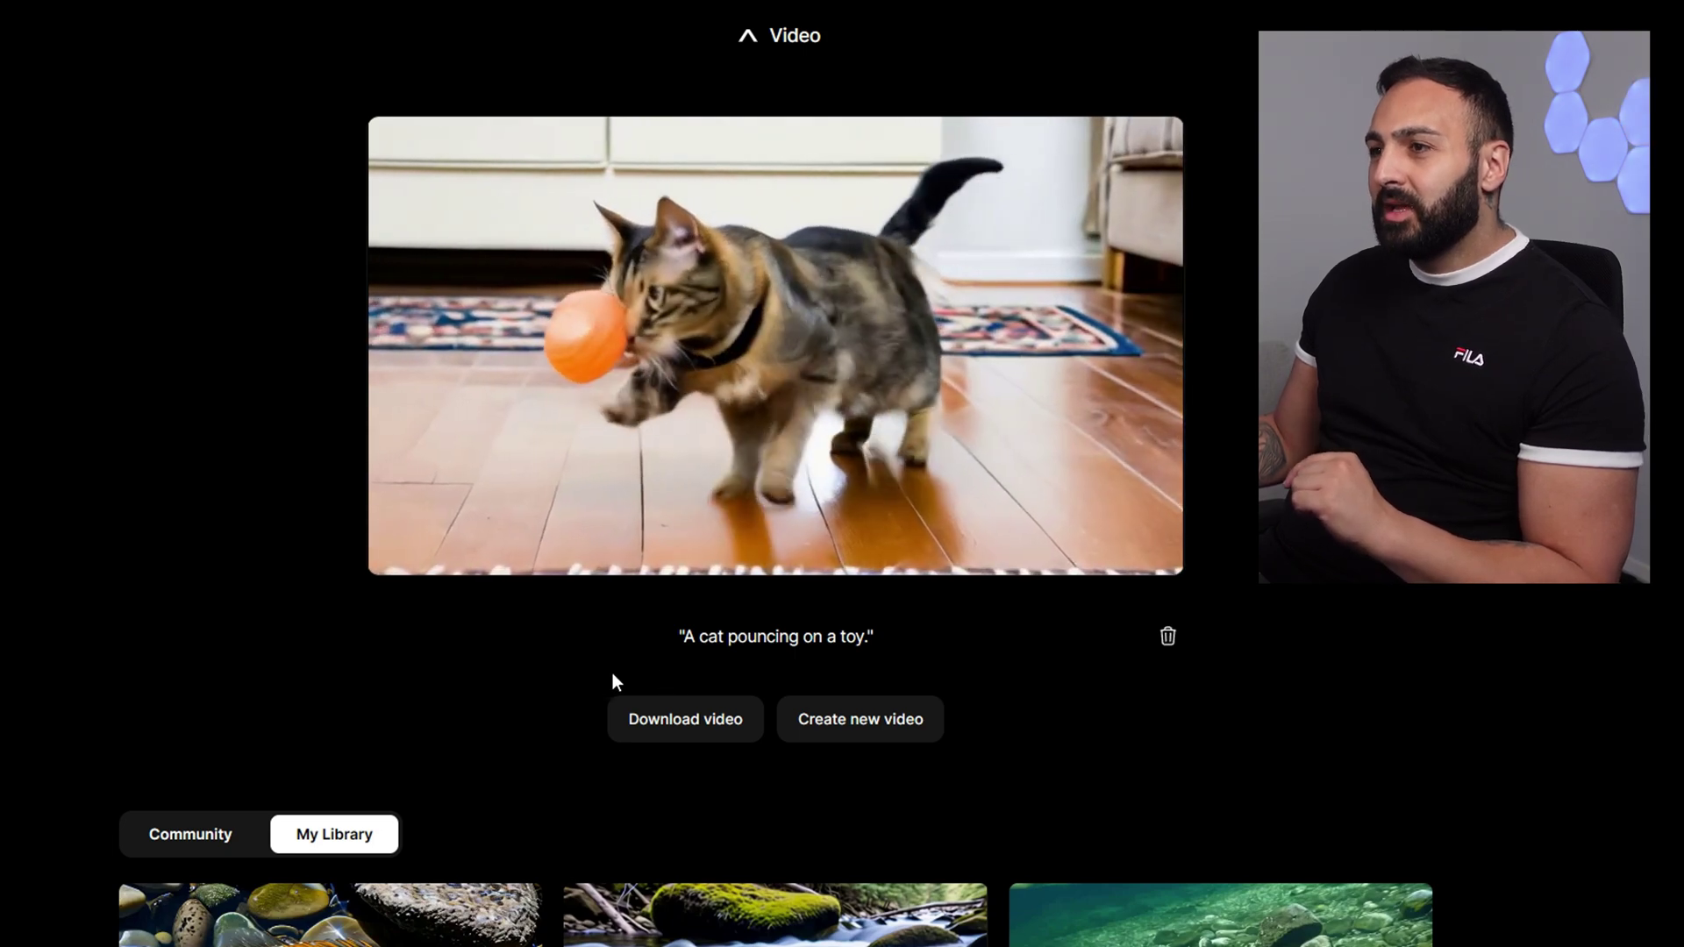
Load the nimble tabby cat video from My Library into the player
{"action": "scroll", "coordinate": [146, 643], "scroll_direction": "down", "scroll_amount": 8}
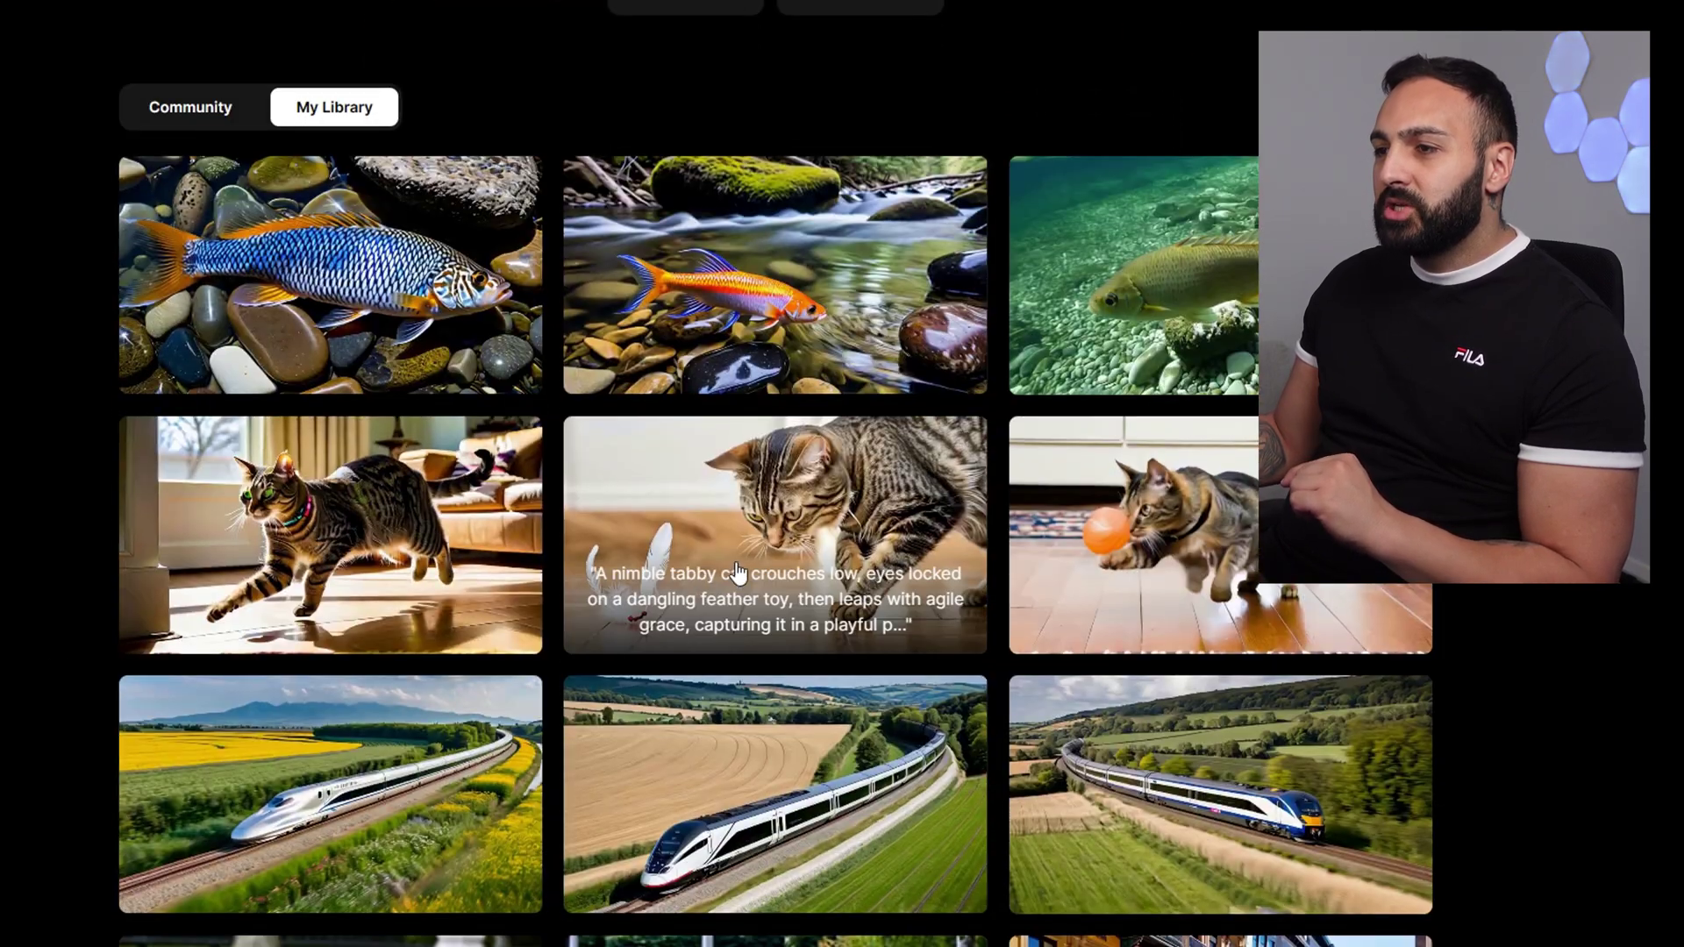
{"action": "scroll", "coordinate": [737, 571], "scroll_direction": "up", "scroll_amount": 8}
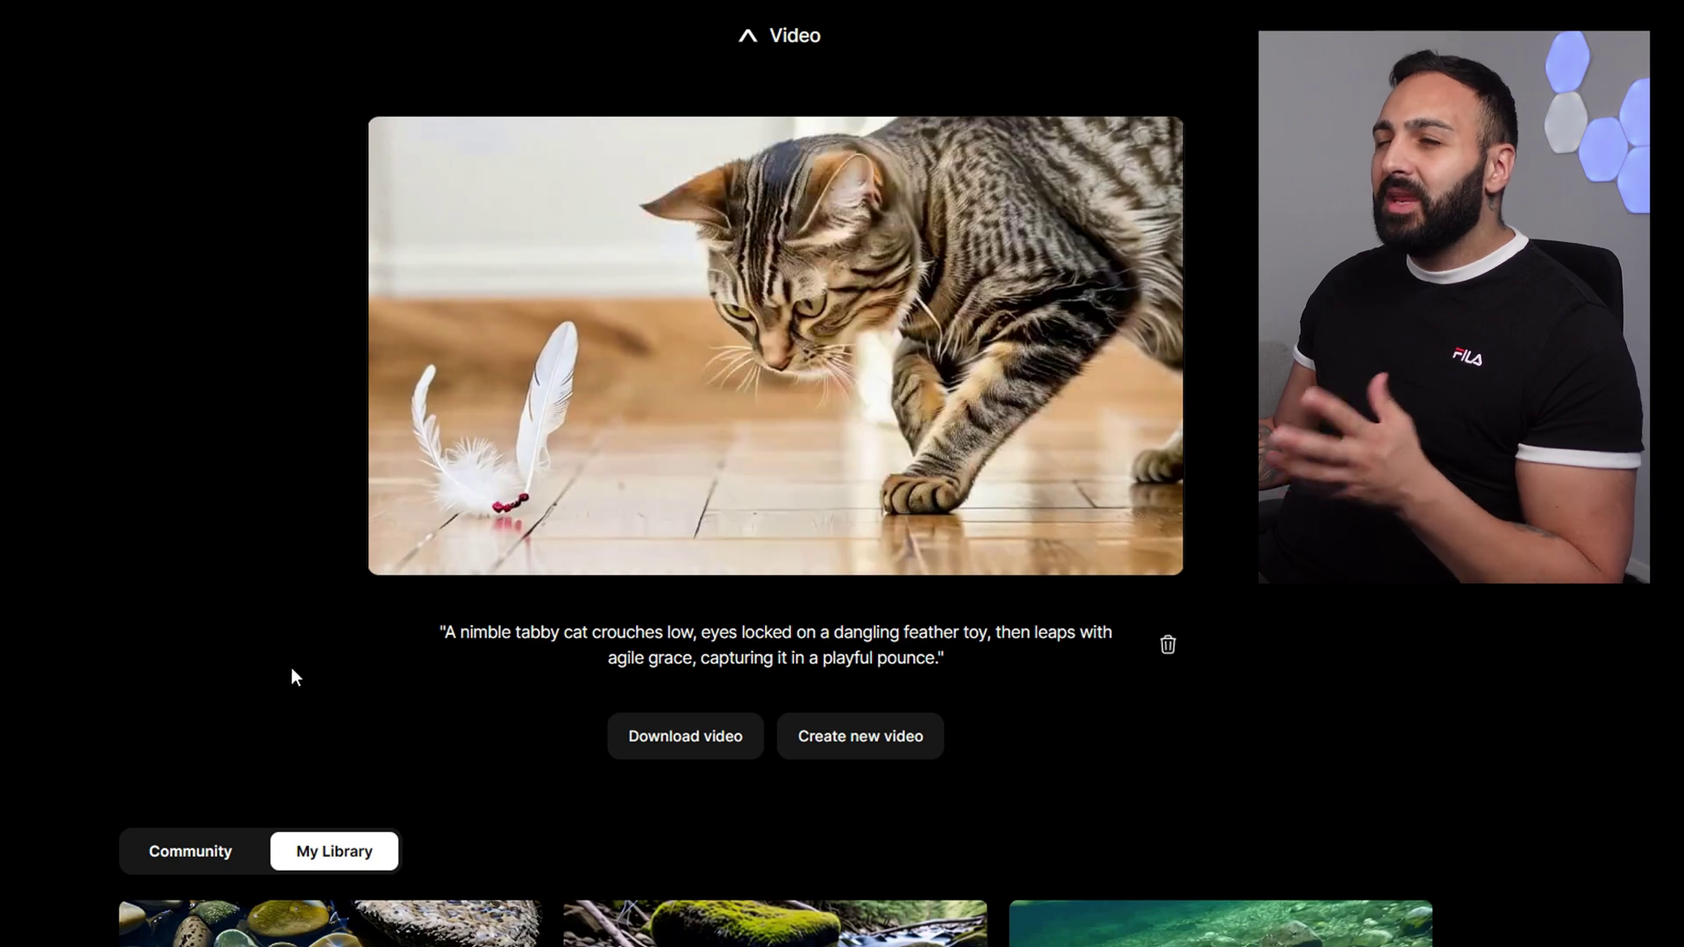
{"action": "scroll", "coordinate": [147, 662], "scroll_direction": "down", "scroll_amount": 6}
{"action": "left_click", "coordinate": [146, 663]}
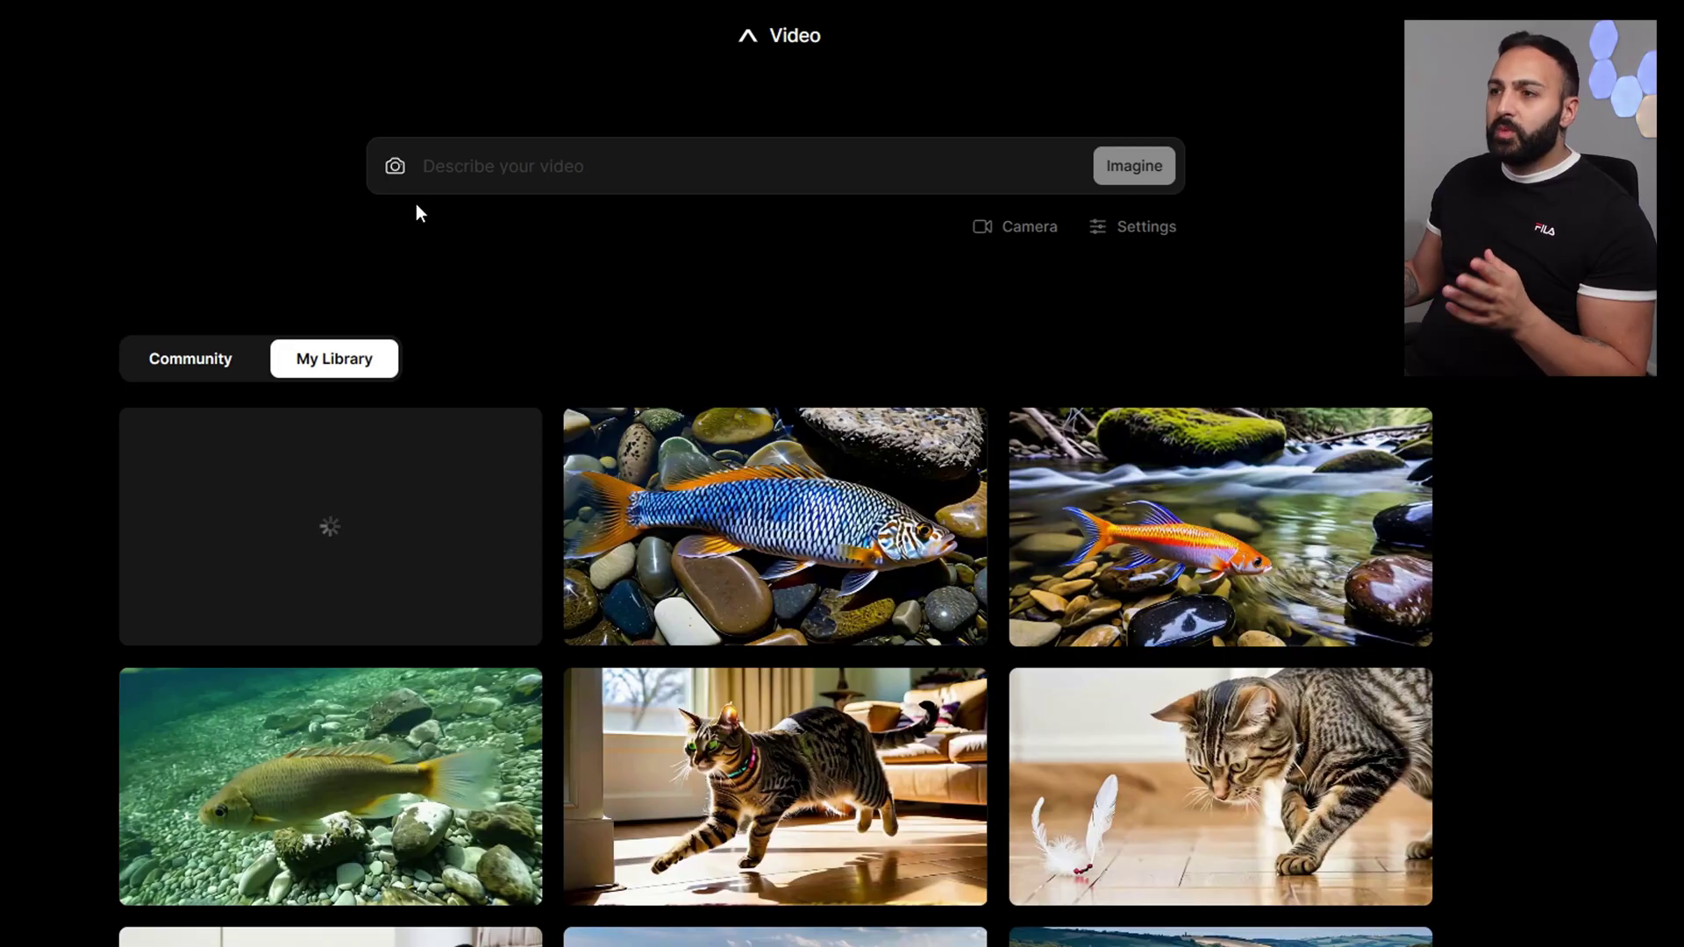
Upload an image, check the generation settings, then upload the mystical forest image as the prompt
{"action": "left_click", "coordinate": [397, 171]}
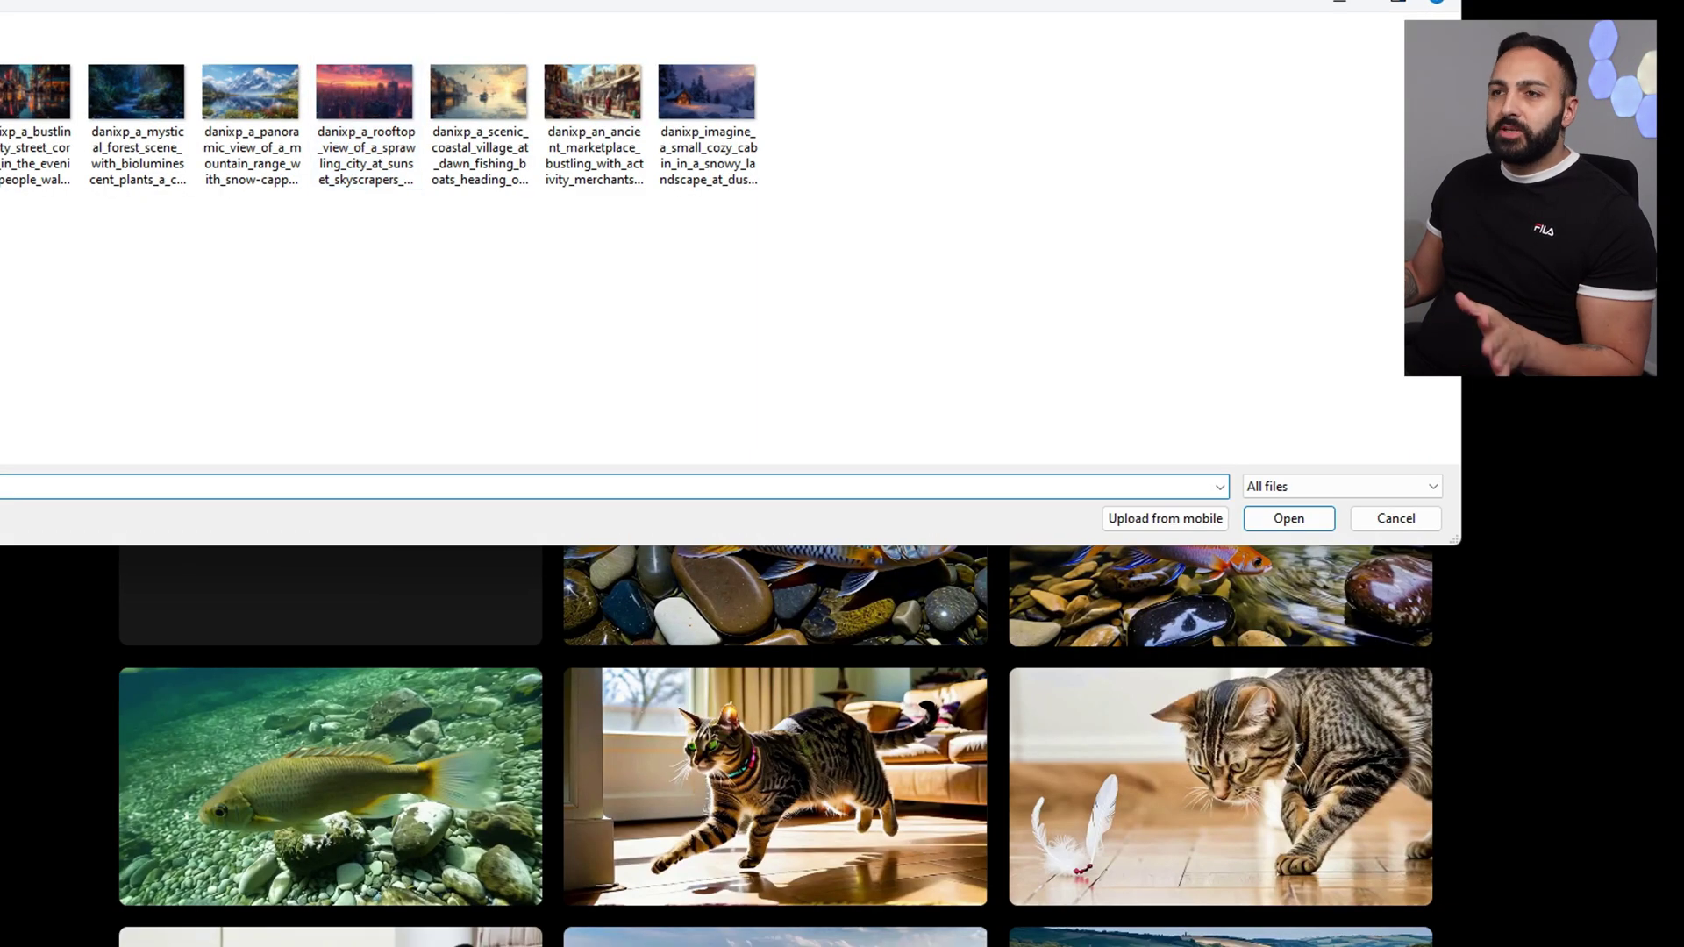
{"action": "double_click", "coordinate": [250, 91]}
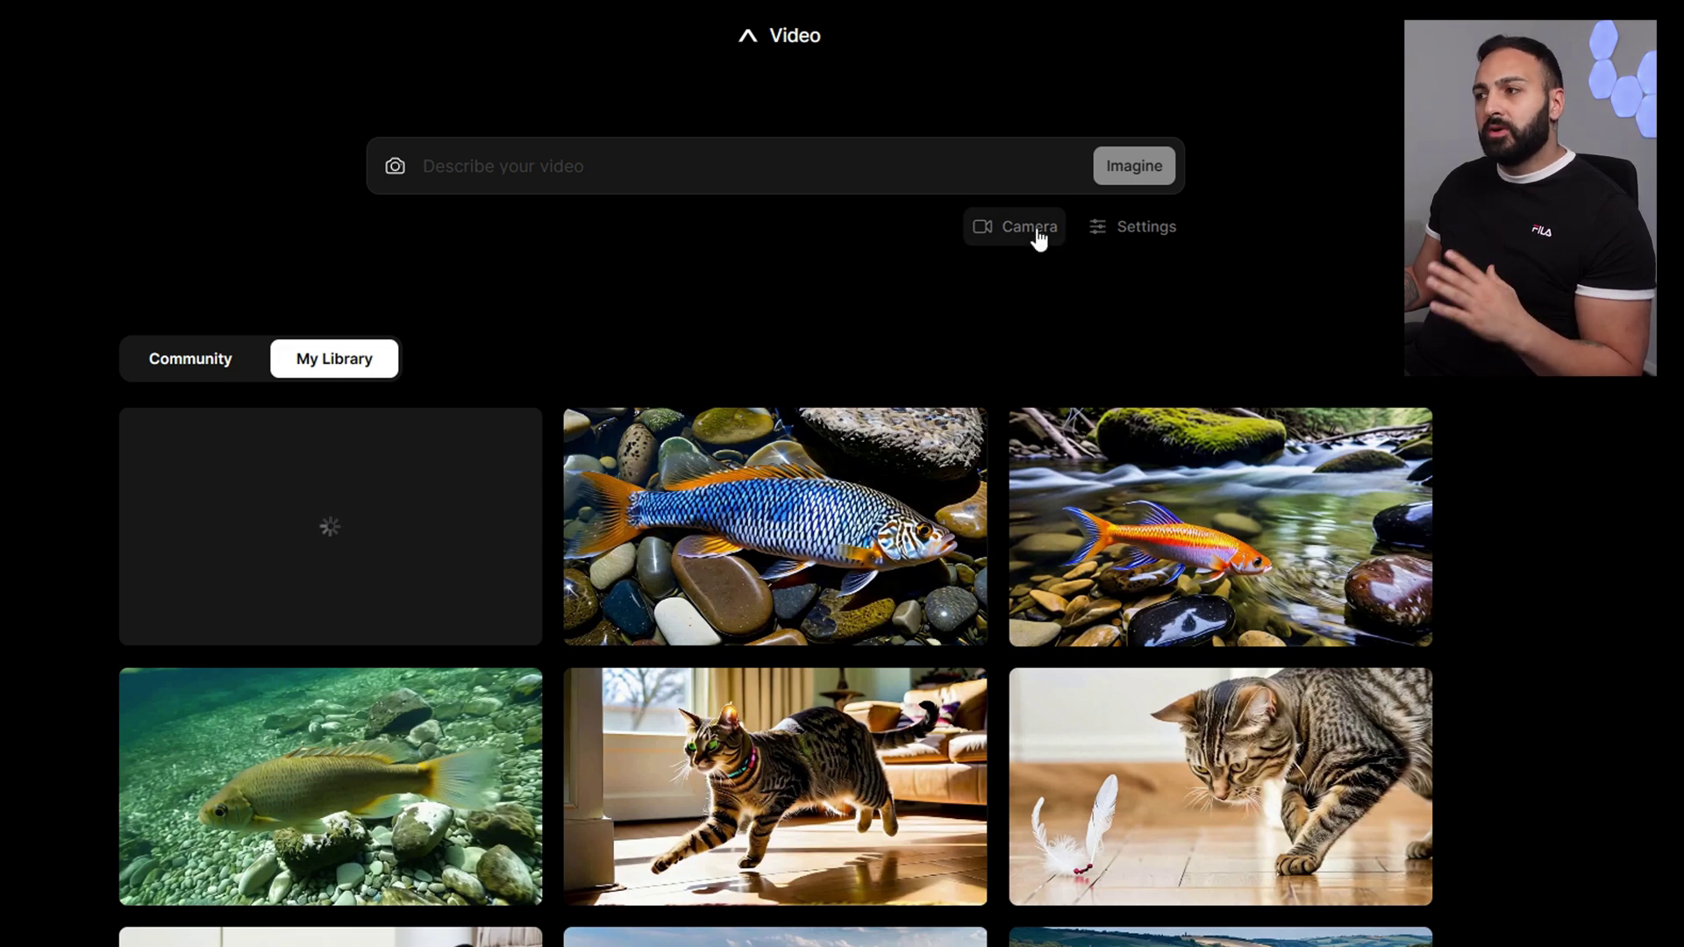
{"action": "left_click", "coordinate": [1105, 236]}
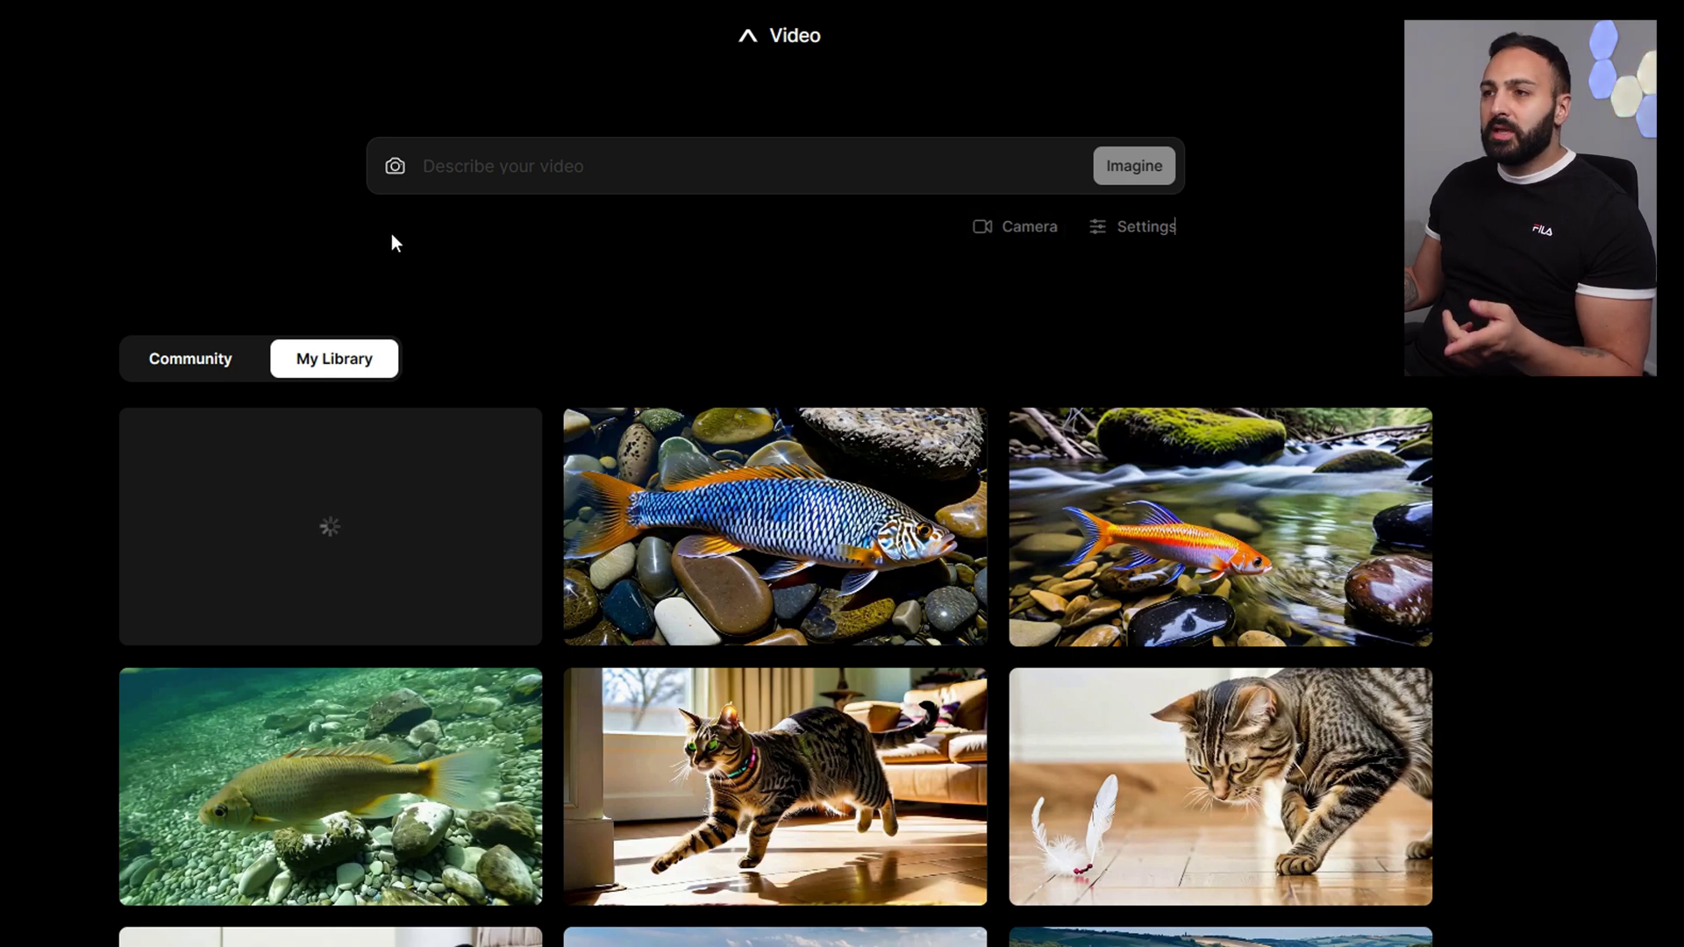
{"action": "left_click", "coordinate": [395, 171]}
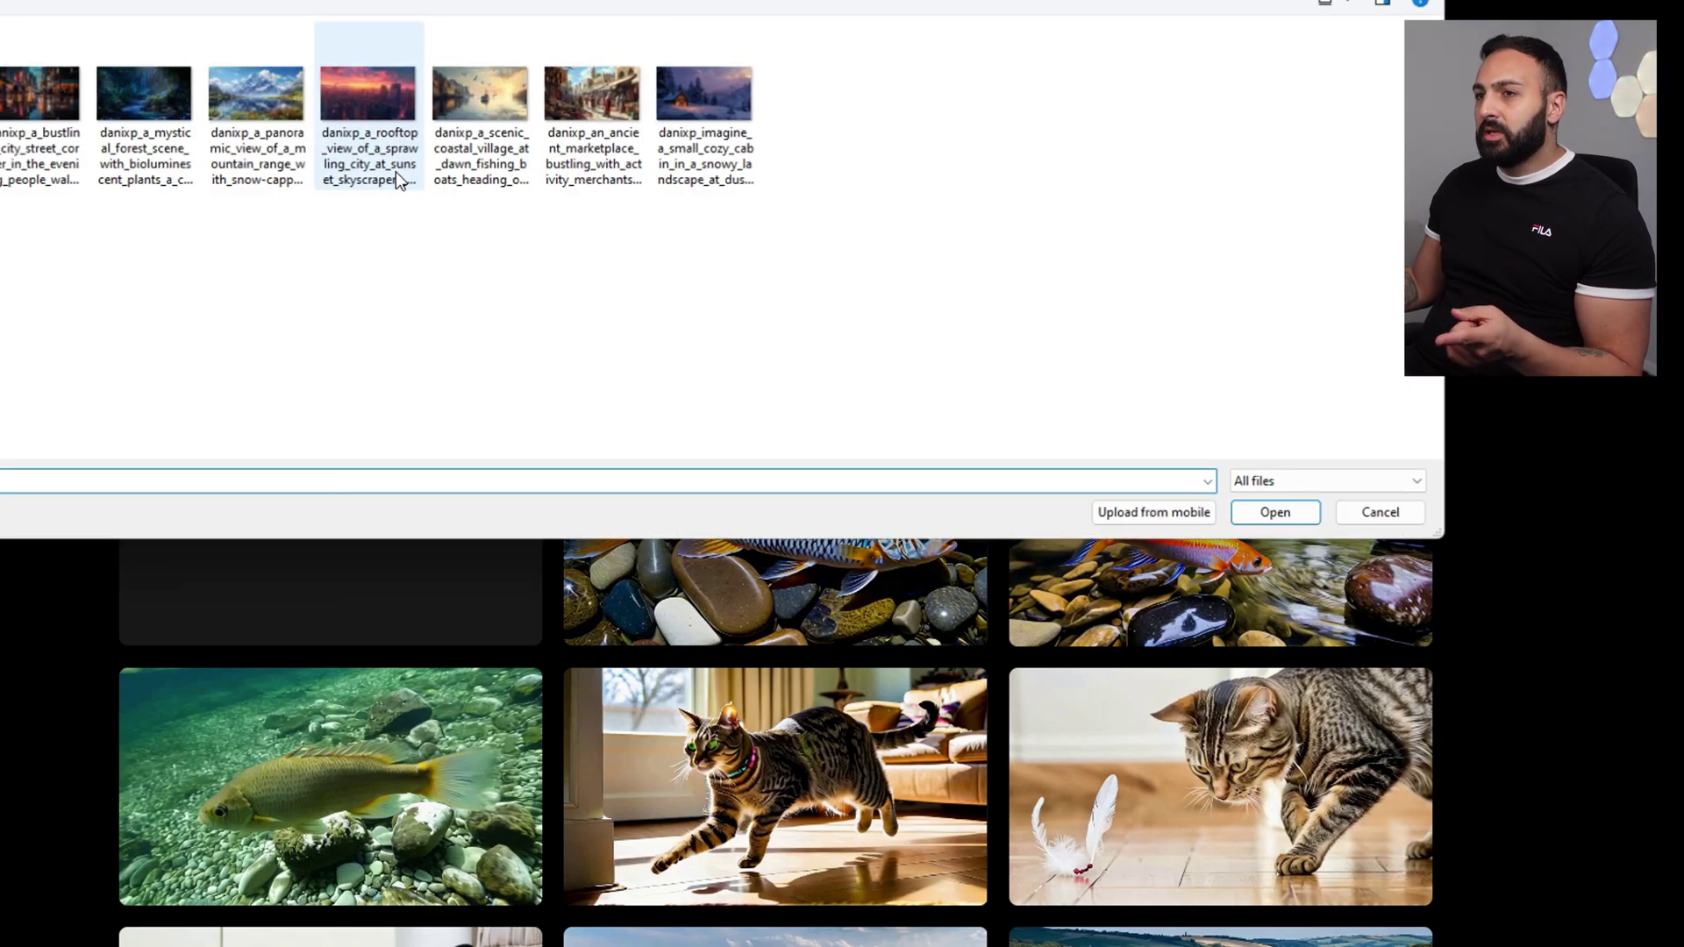
{"action": "double_click", "coordinate": [124, 82]}
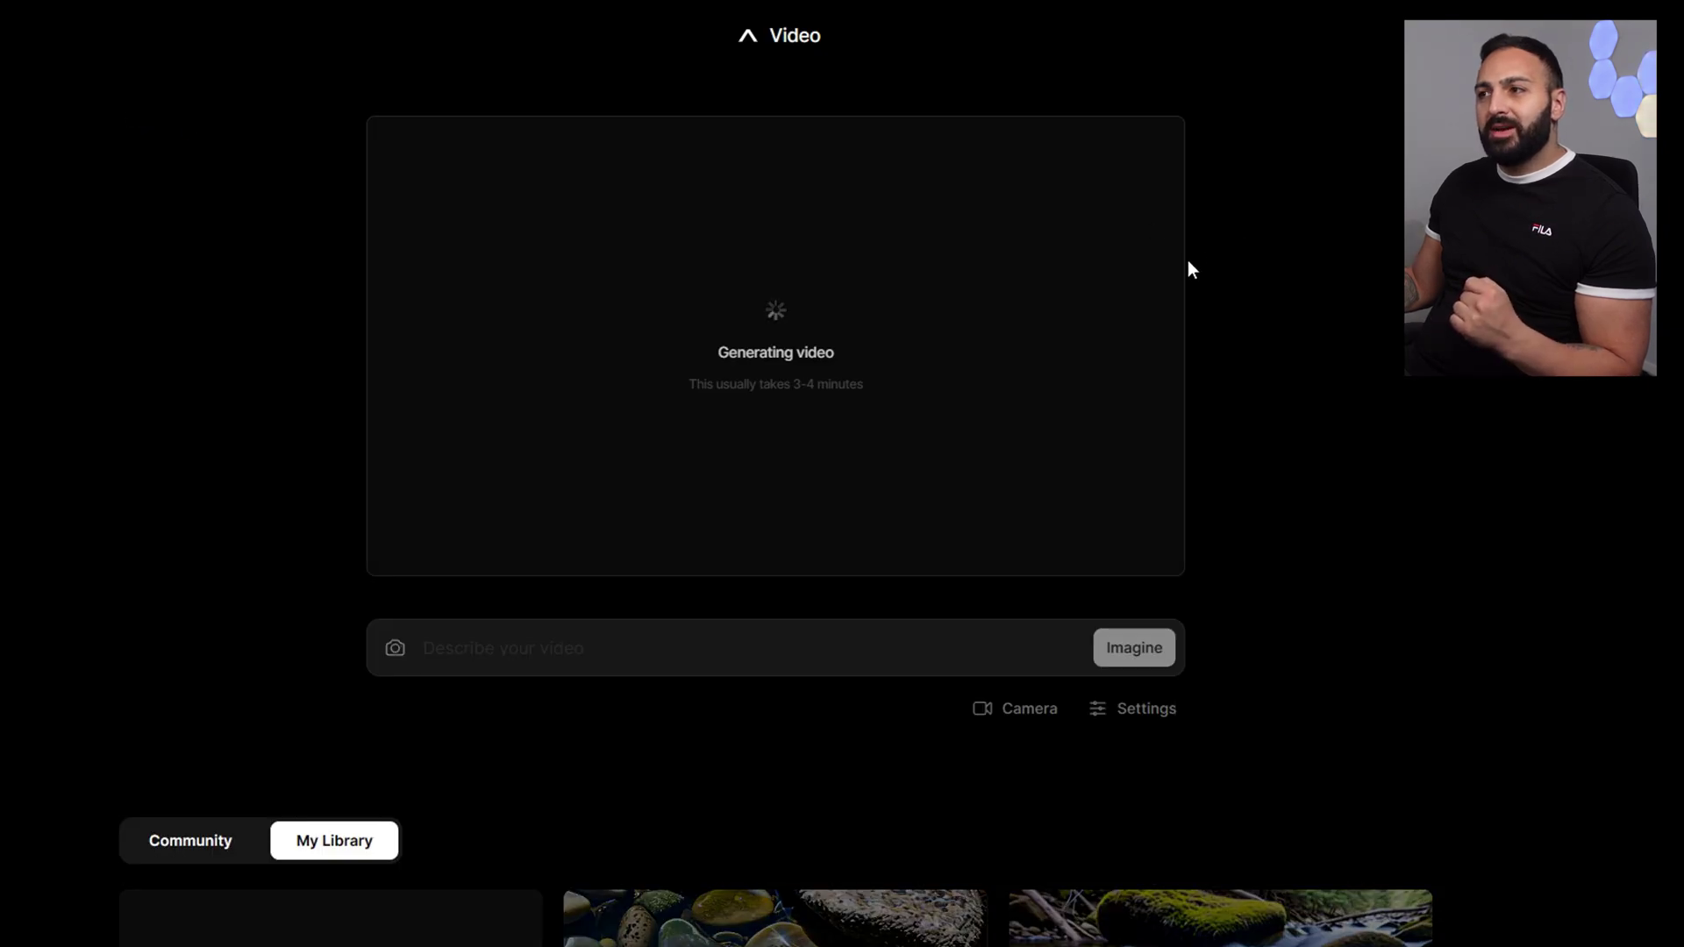
Collapse the generating video panel and review the strength of motion and consistency/stealth settings
{"action": "left_click", "coordinate": [786, 45]}
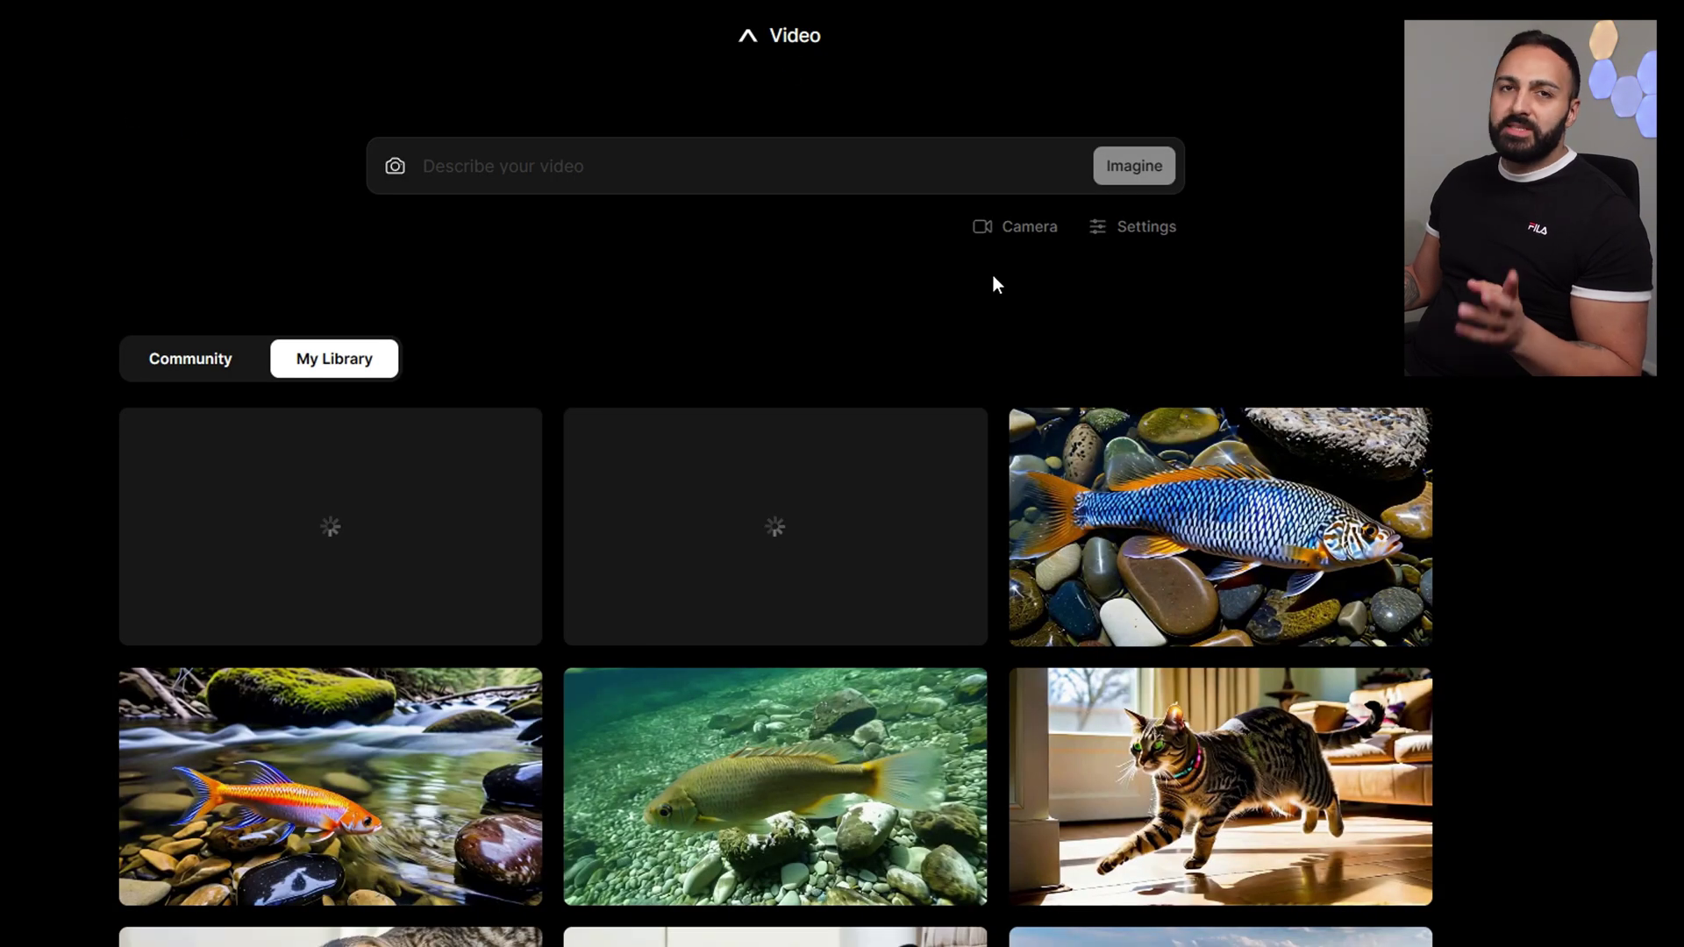
{"action": "left_click", "coordinate": [1031, 233]}
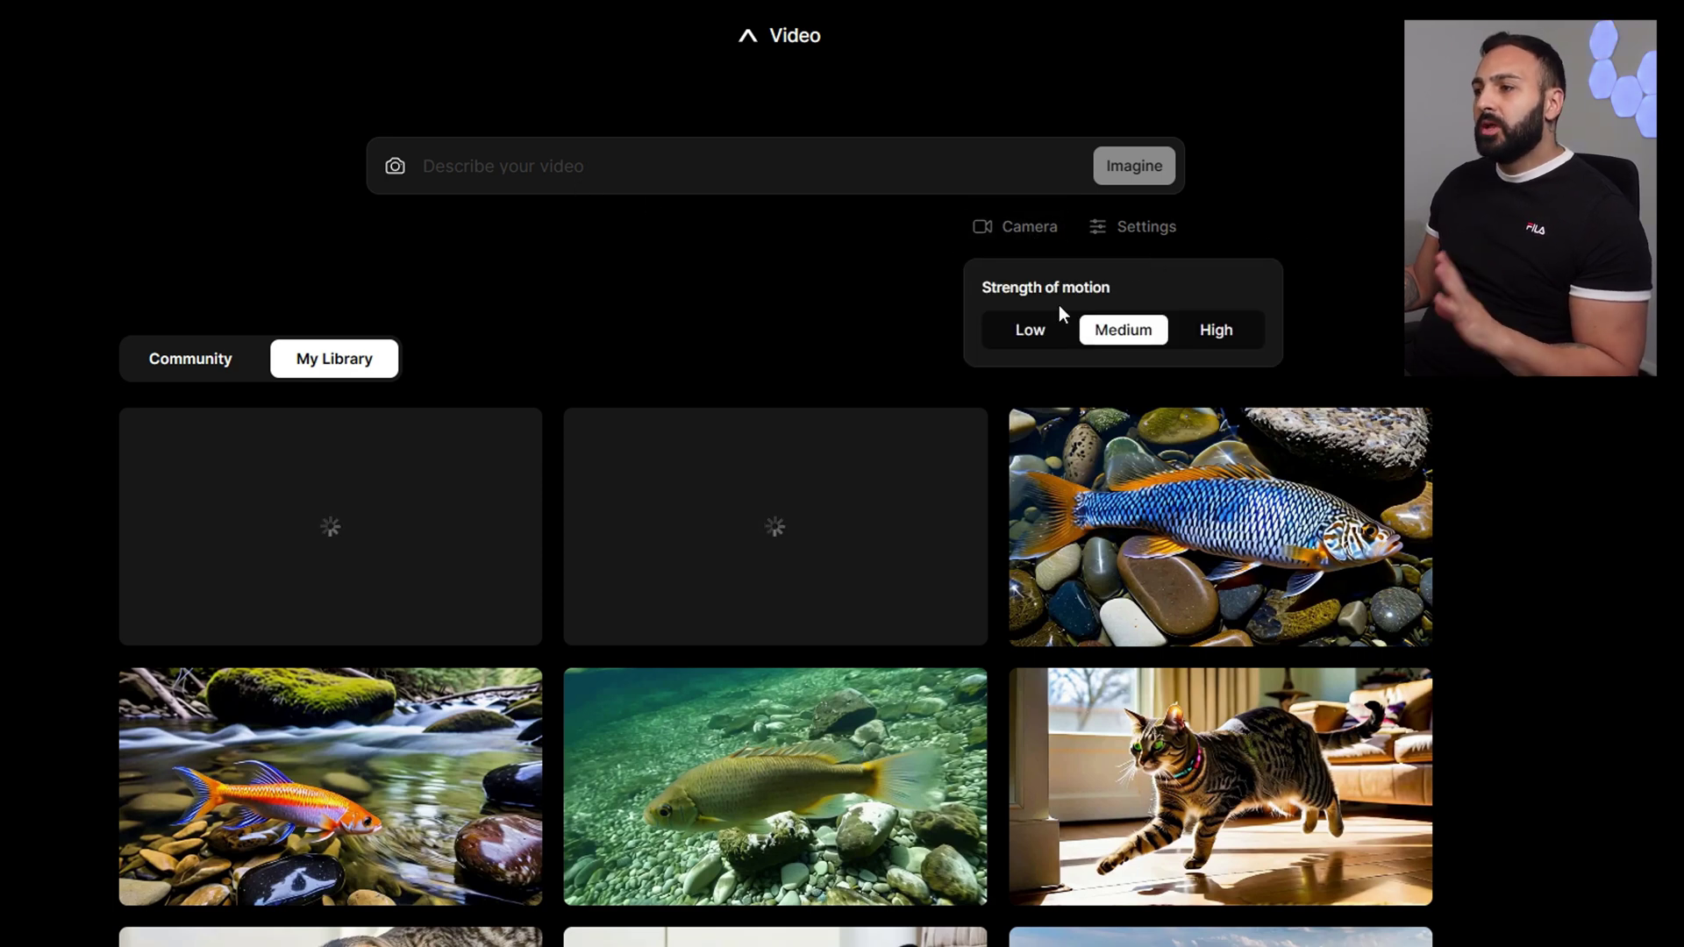
{"action": "left_click", "coordinate": [1296, 215]}
{"action": "left_click", "coordinate": [1152, 240]}
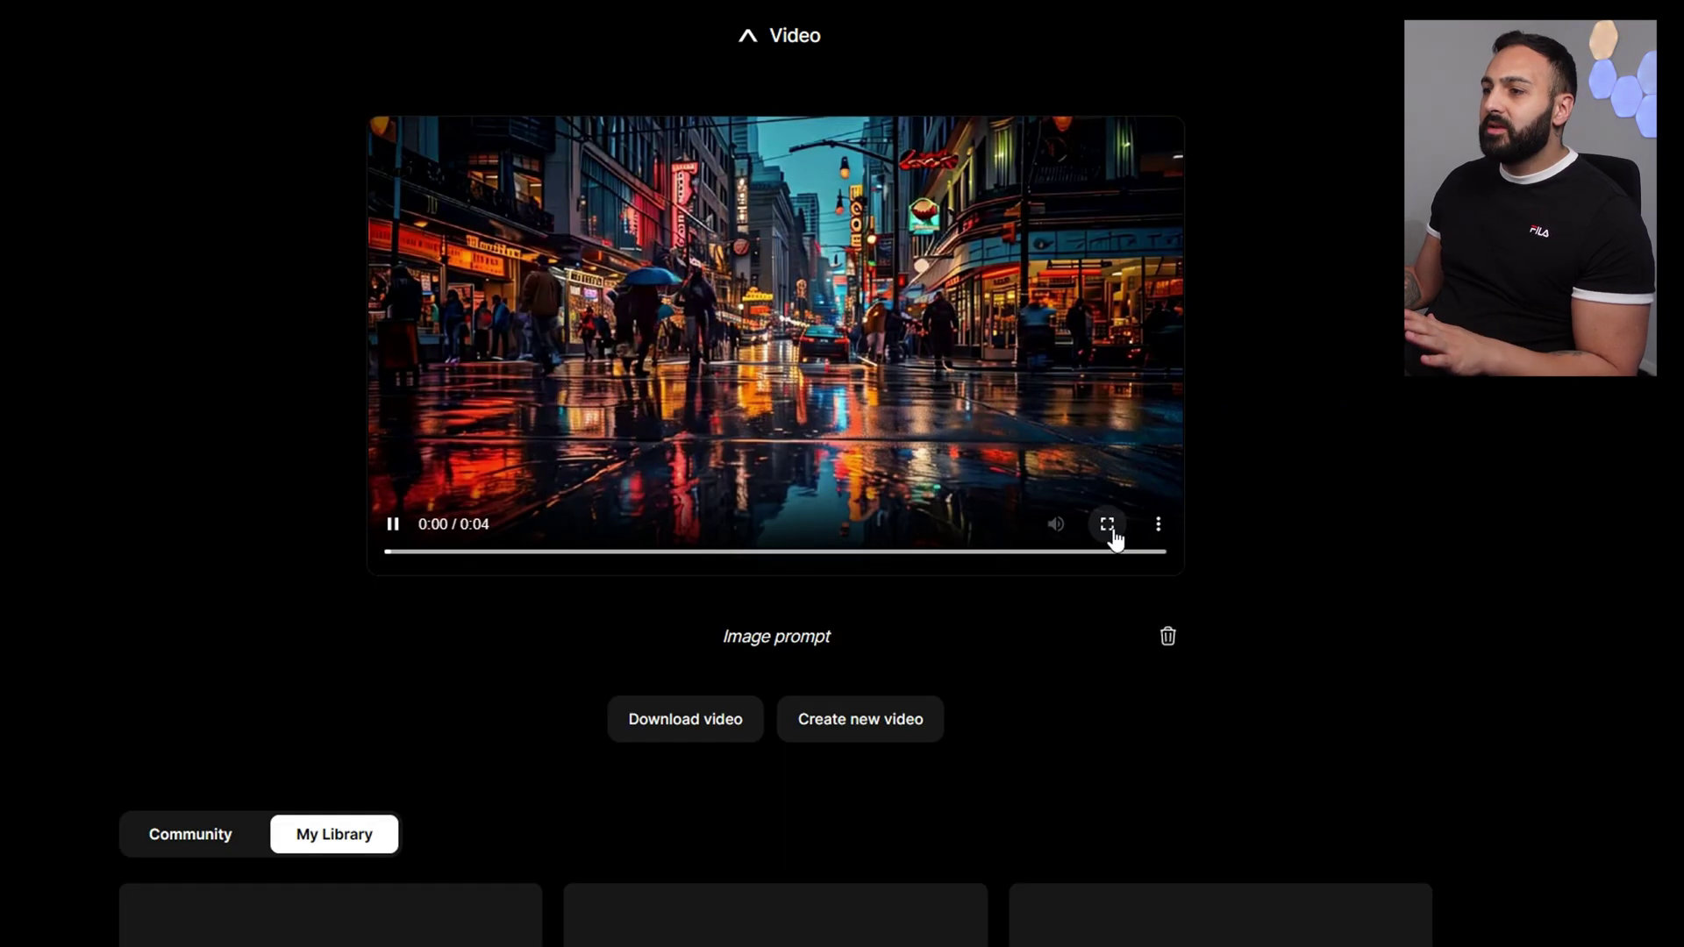
Play the city street video fullscreen, then start a fresh video prompt
{"action": "left_click", "coordinate": [1108, 526]}
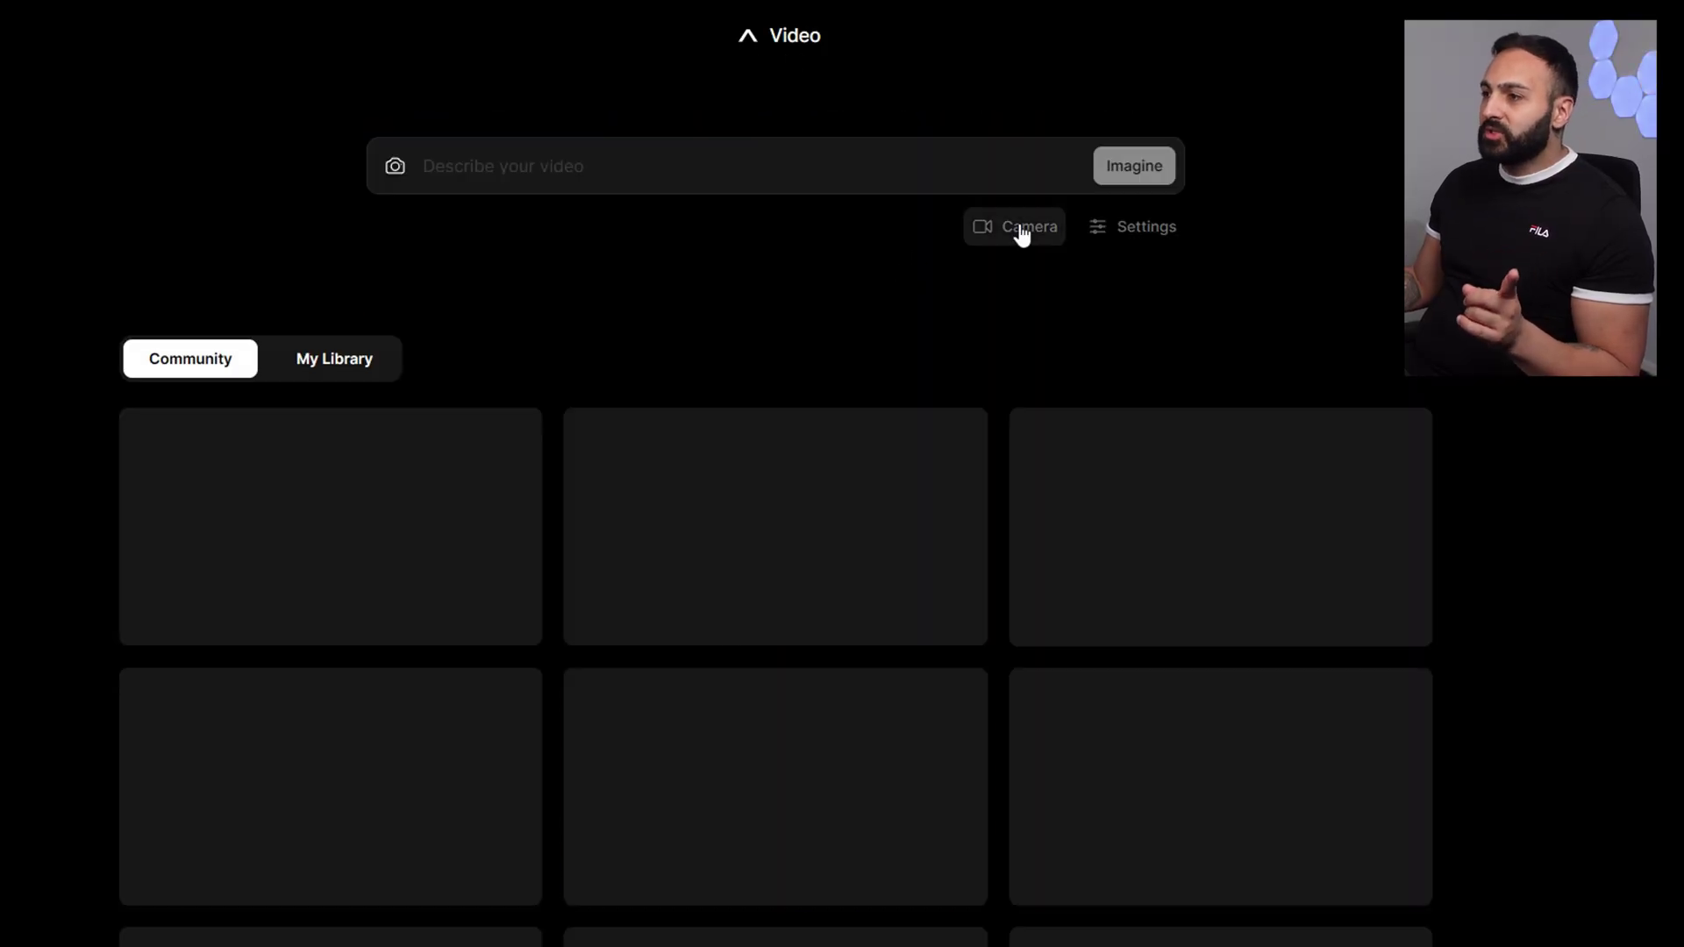
{"action": "left_click", "coordinate": [1131, 227]}
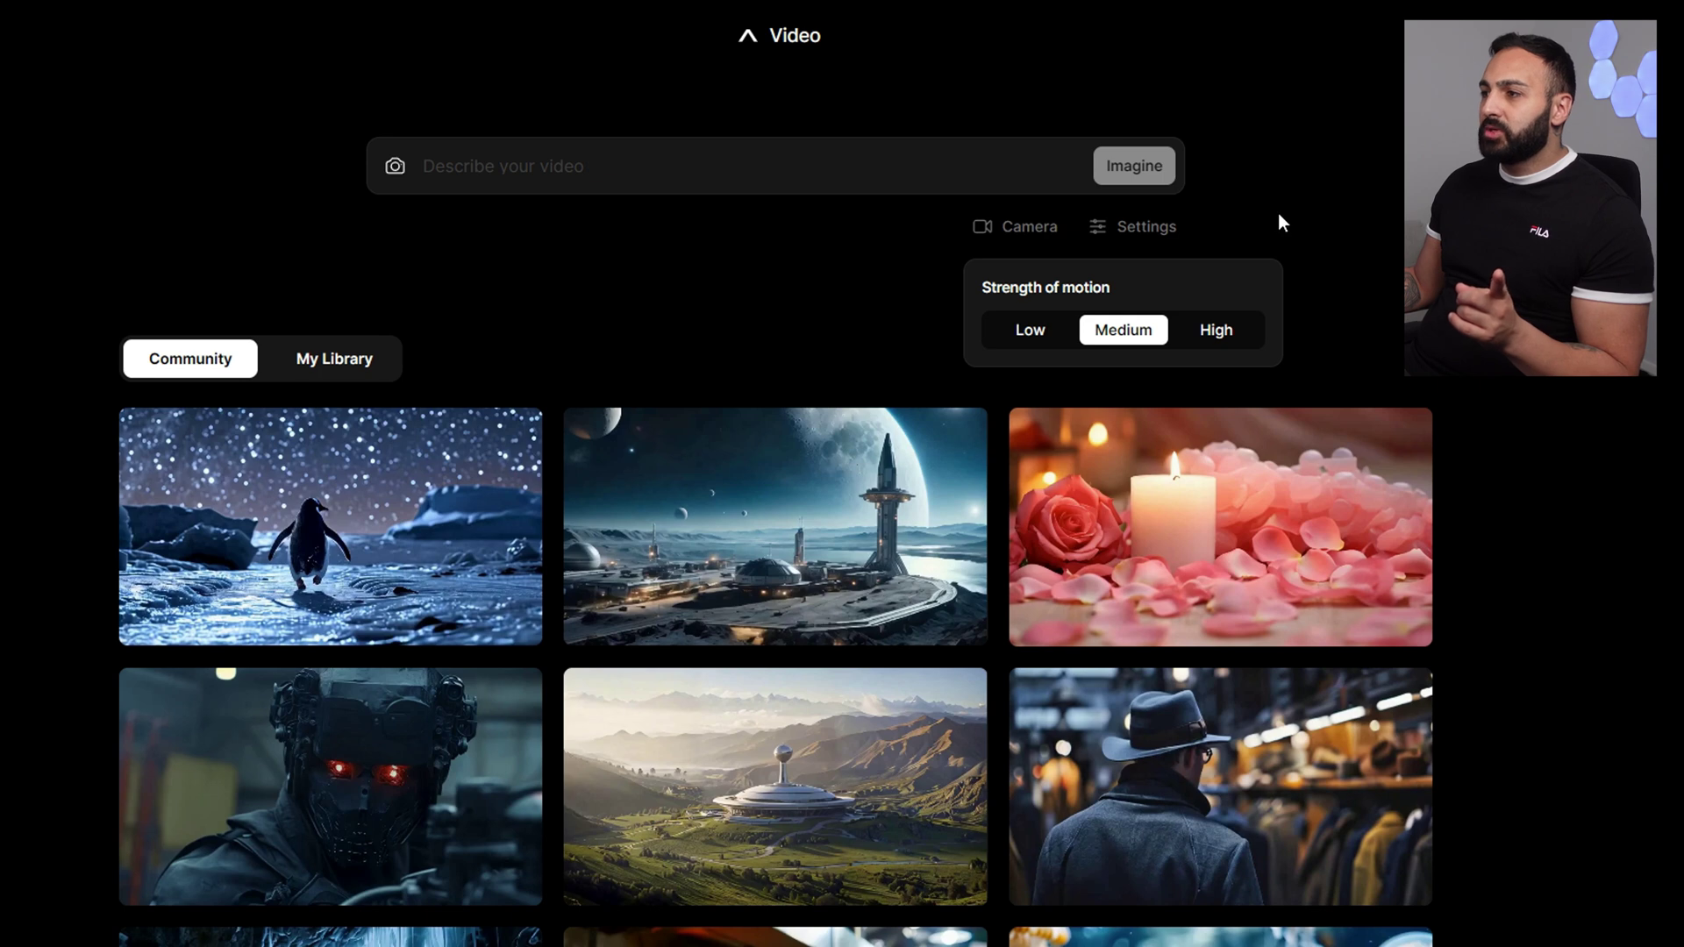
Check the text-consistency settings and upload a source image to generate the jungle-stream video
{"action": "left_click", "coordinate": [1278, 221]}
{"action": "left_click", "coordinate": [1131, 235]}
{"action": "left_click", "coordinate": [395, 165]}
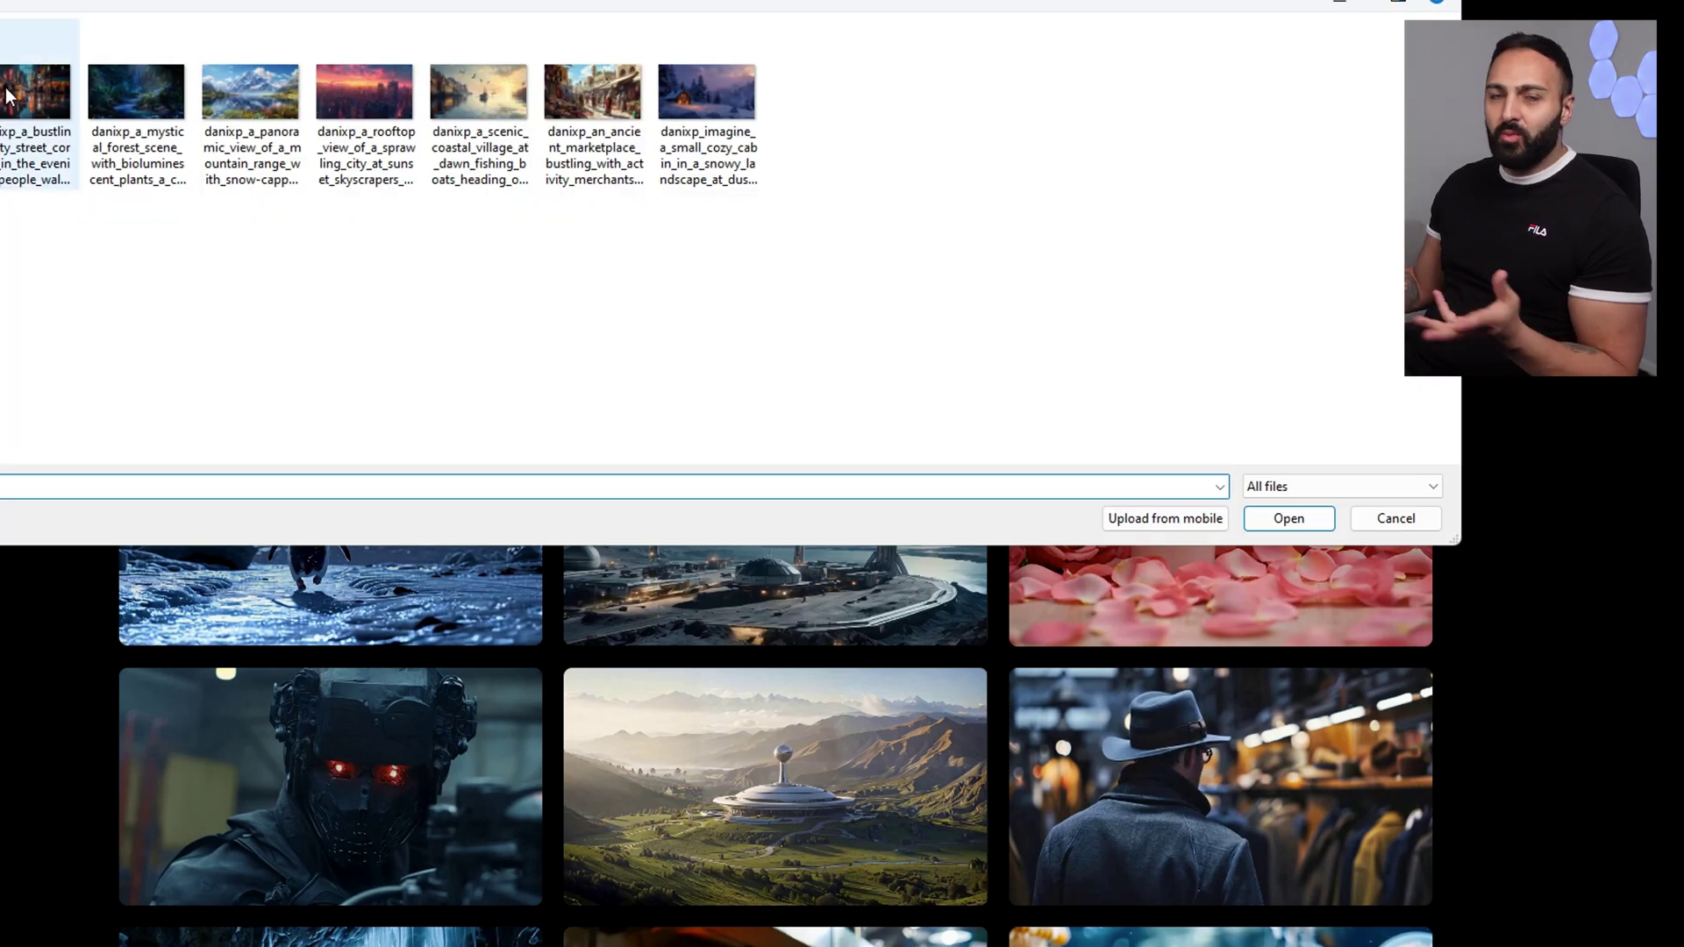
{"action": "double_click", "coordinate": [7, 95]}
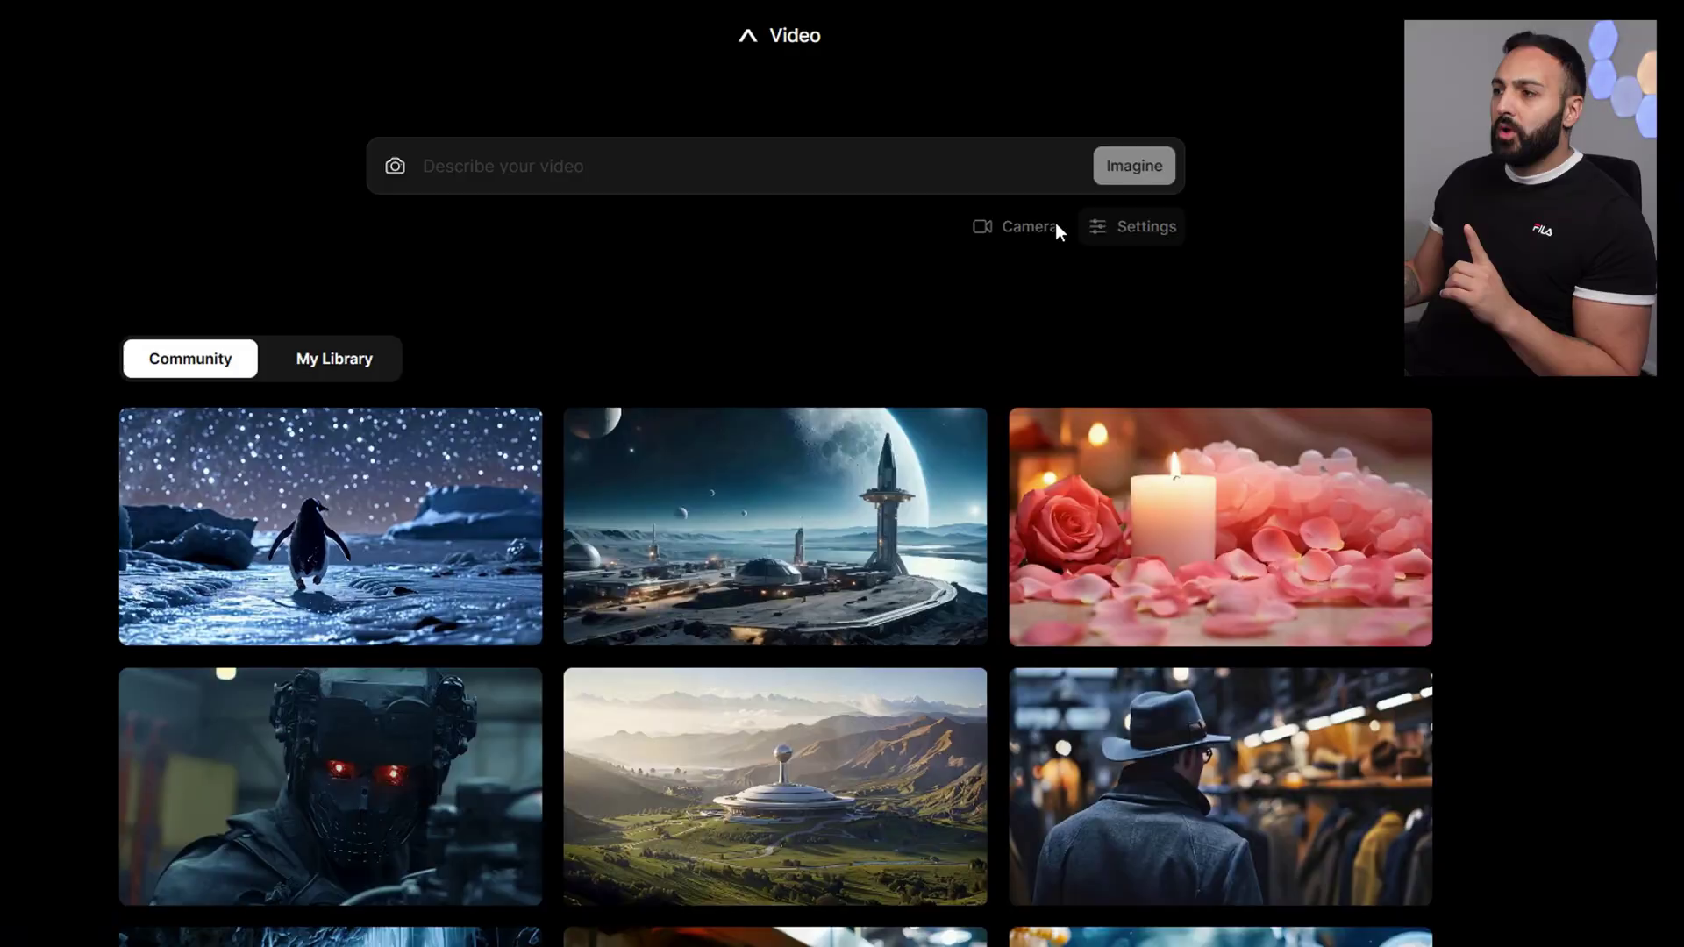
Set strength of motion to Medium, check text-consistency, and begin uploading another image
{"action": "left_click", "coordinate": [1053, 226]}
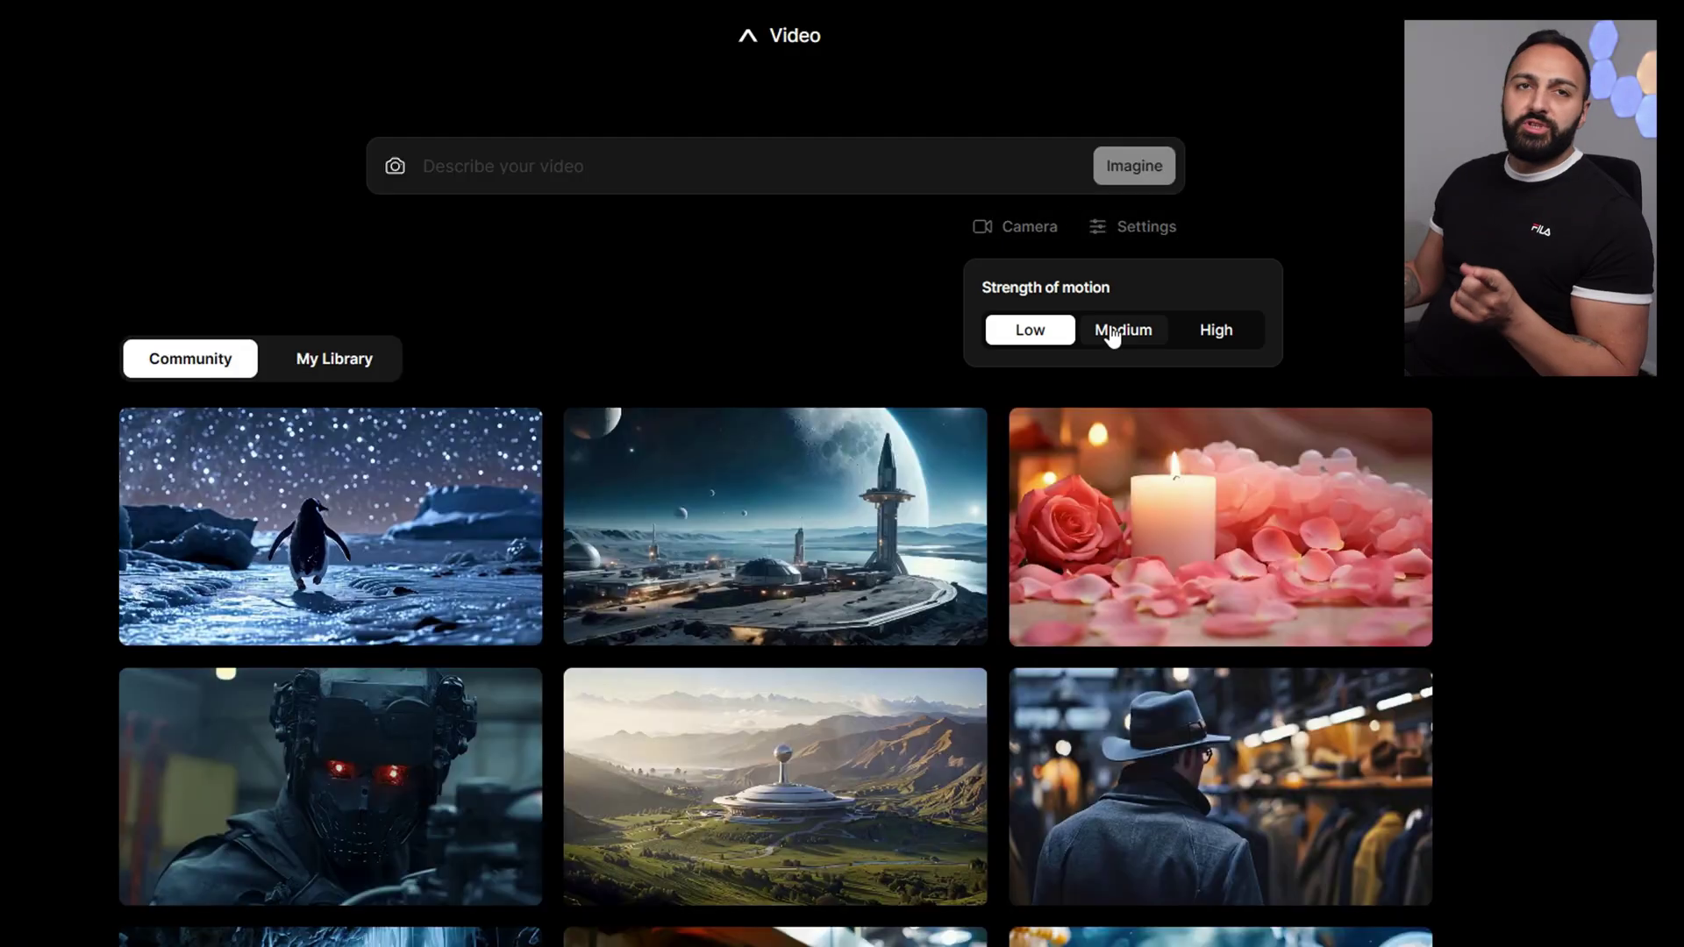
{"action": "left_click", "coordinate": [1111, 340]}
{"action": "left_click", "coordinate": [1129, 234]}
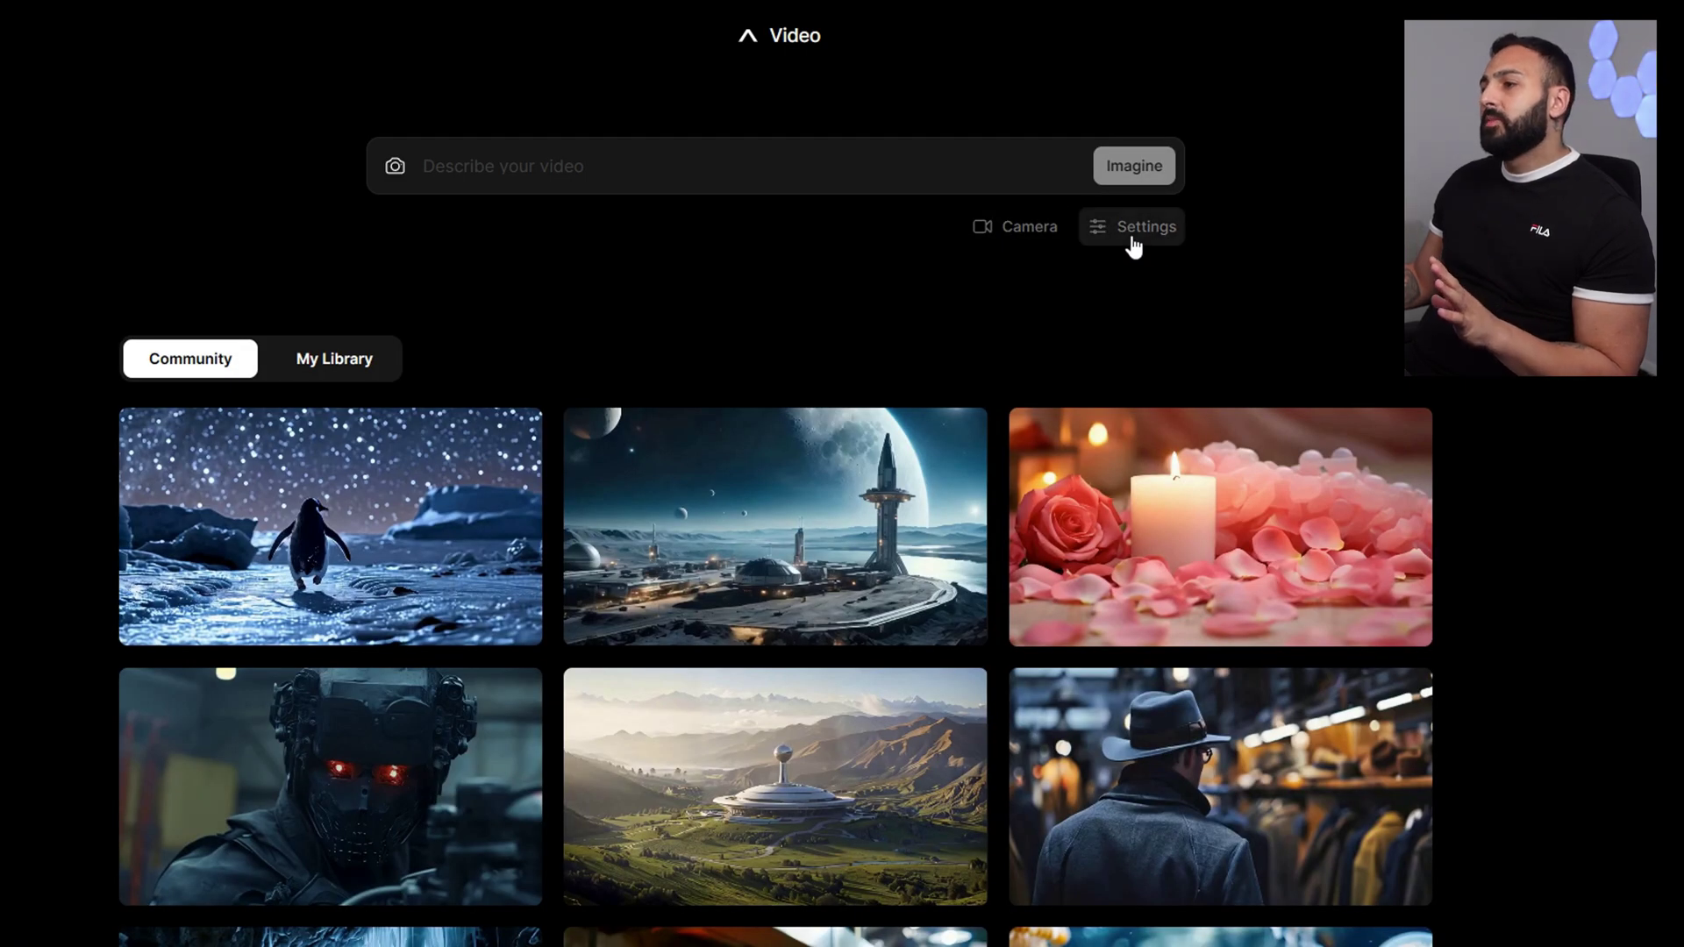
{"action": "left_click", "coordinate": [394, 165]}
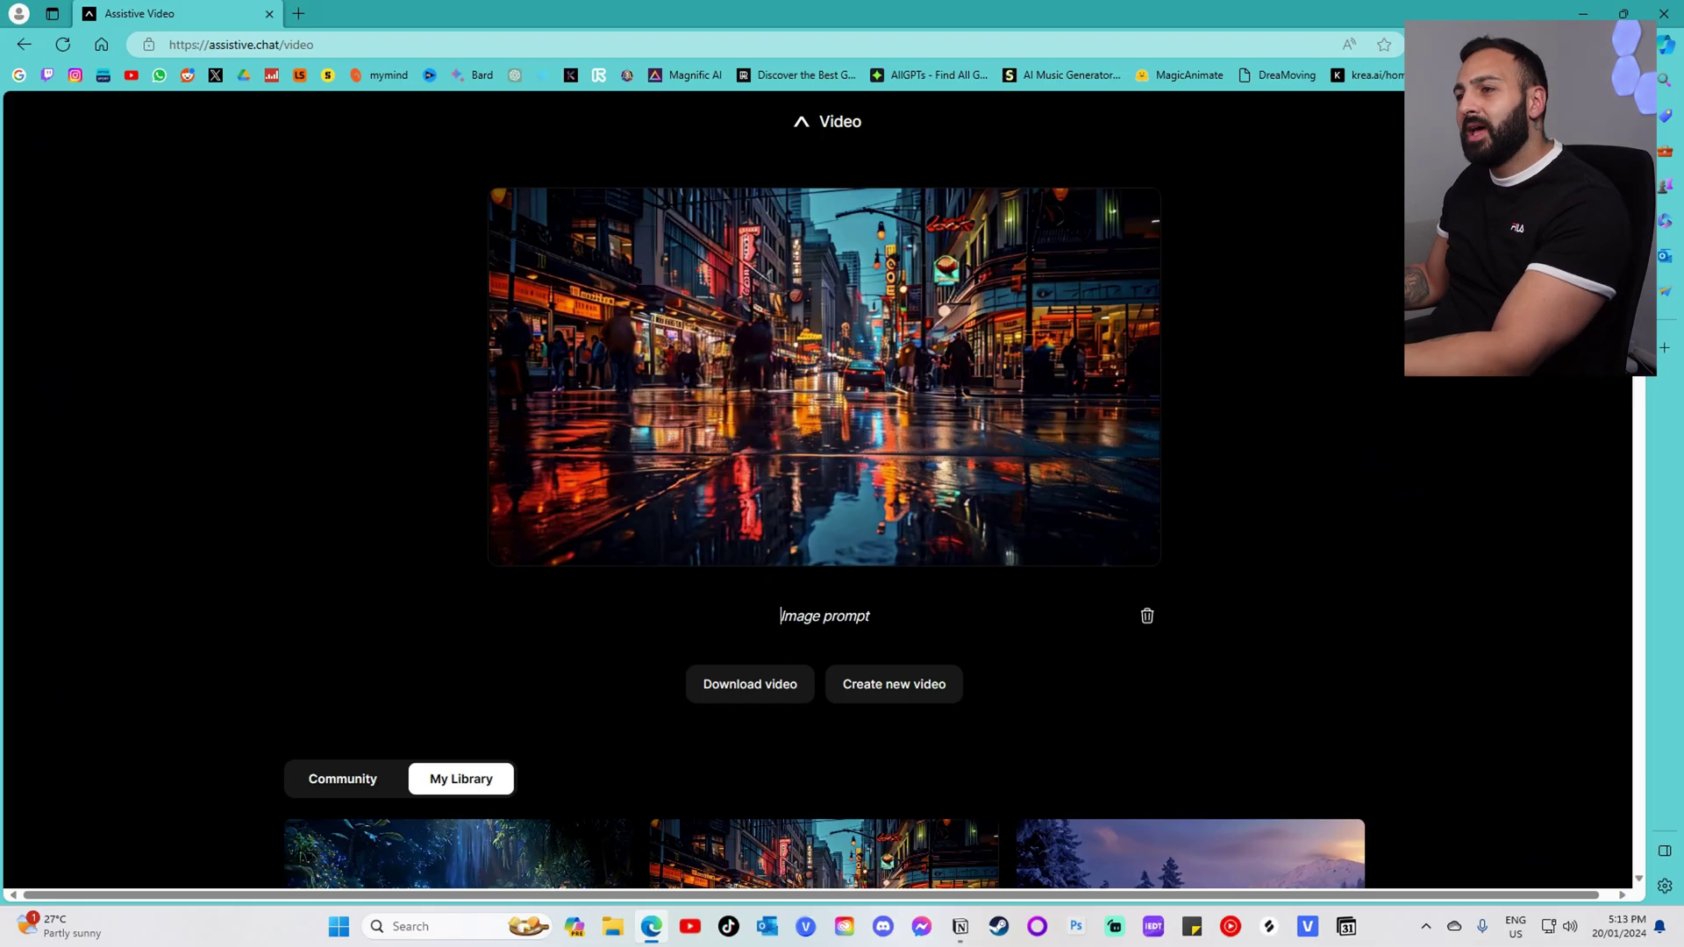
Play the jungle video from My Library in full screen
{"action": "scroll", "coordinate": [368, 512], "scroll_direction": "down", "scroll_amount": 6}
{"action": "left_click", "coordinate": [456, 316]}
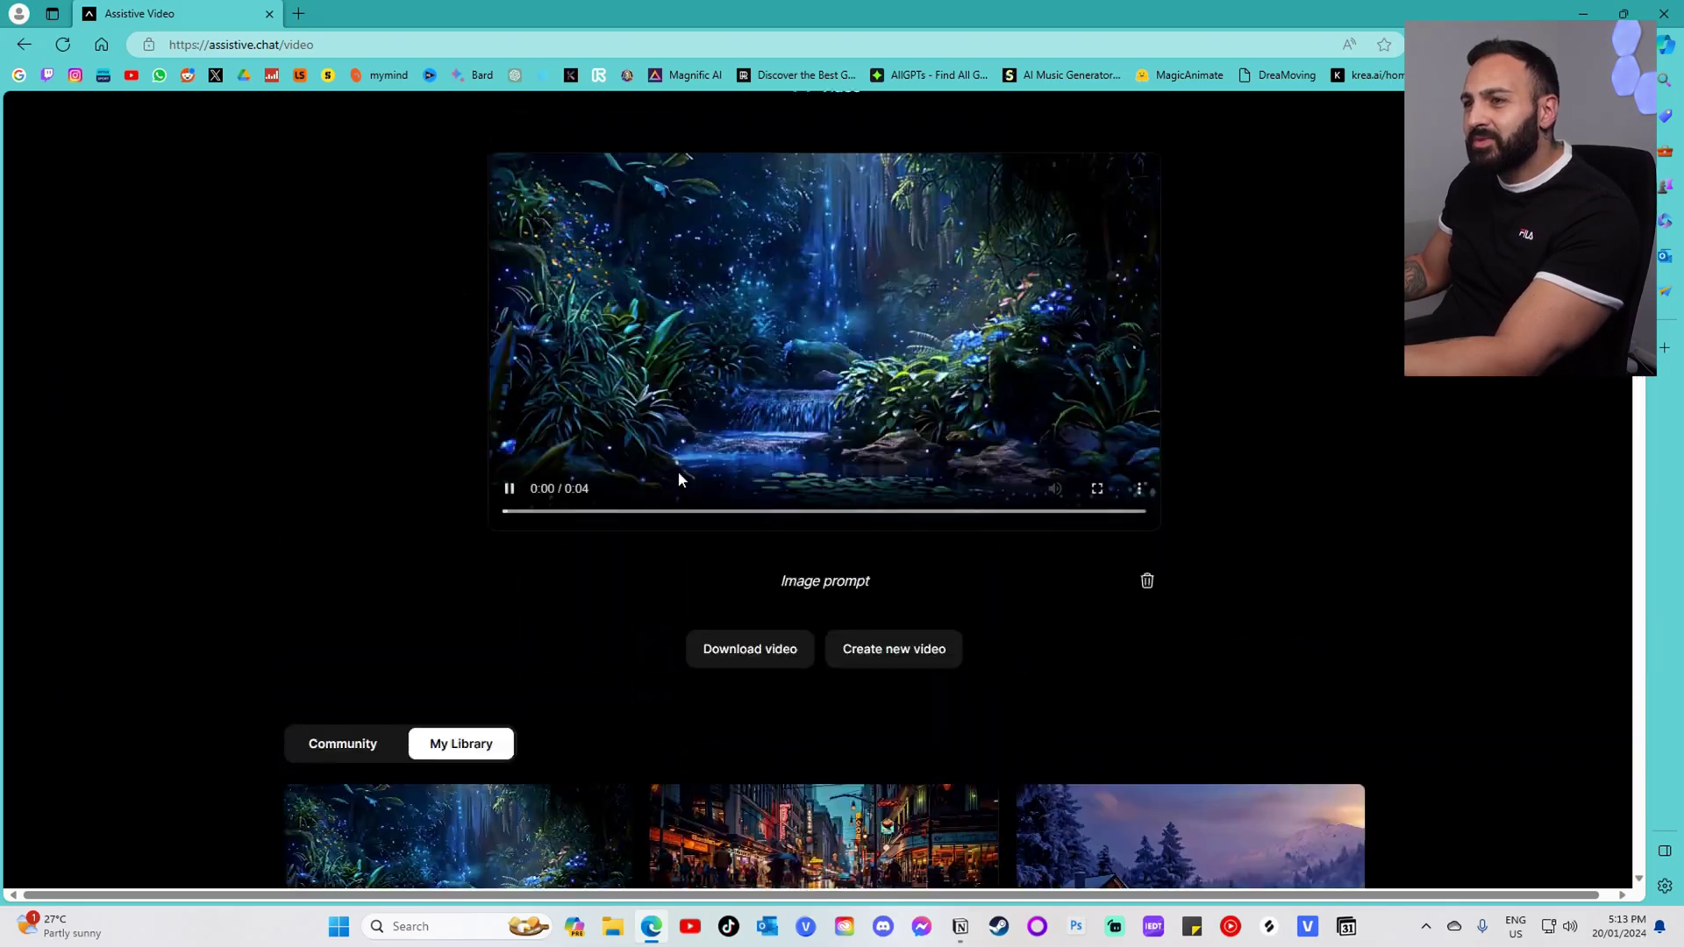
{"action": "left_click", "coordinate": [1097, 524]}
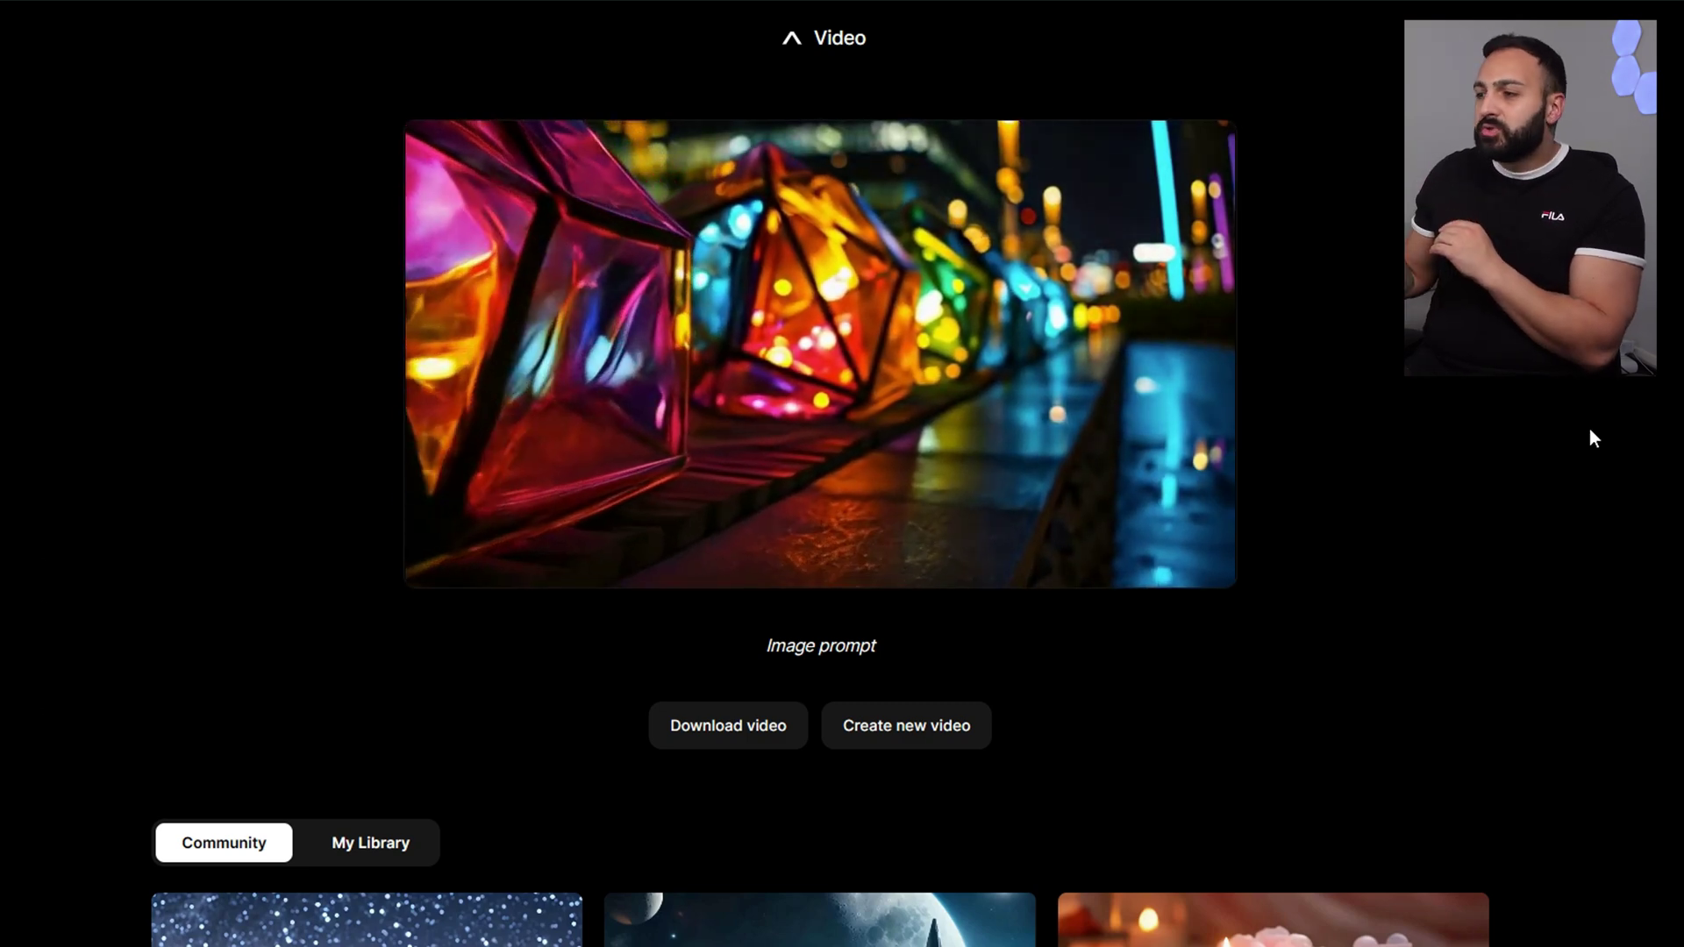
Scroll down the page toward the pricing plans
{"action": "scroll", "coordinate": [1594, 438], "scroll_direction": "down", "scroll_amount": 1}
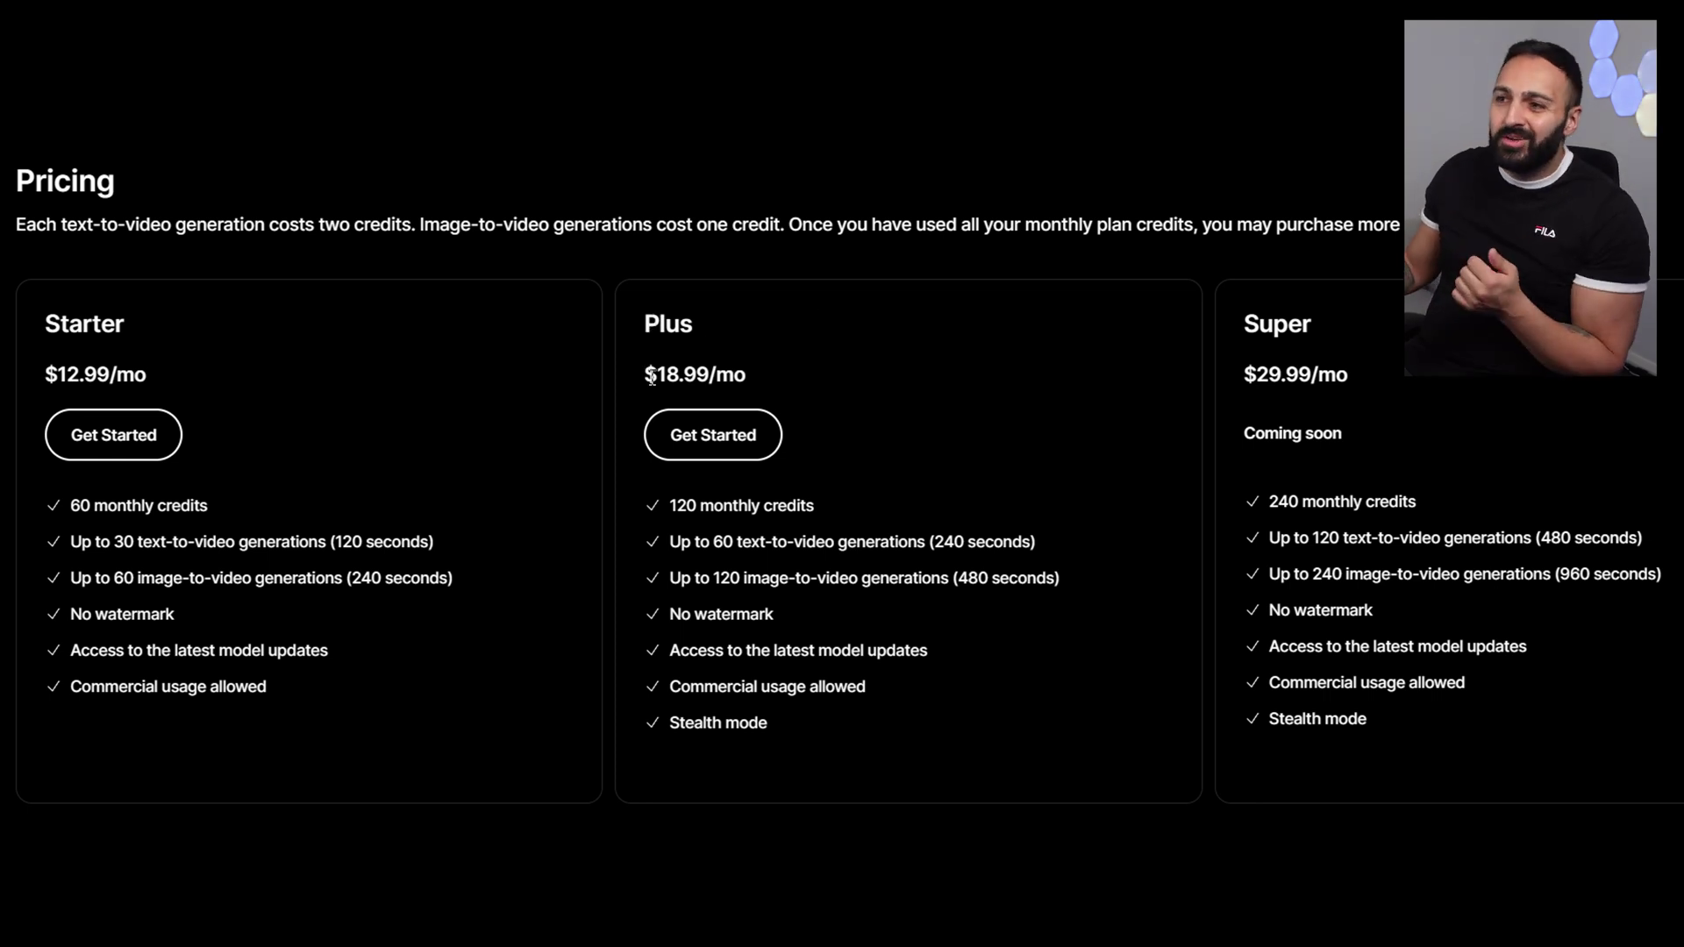
{"action": "left_click", "coordinate": [1015, 131]}
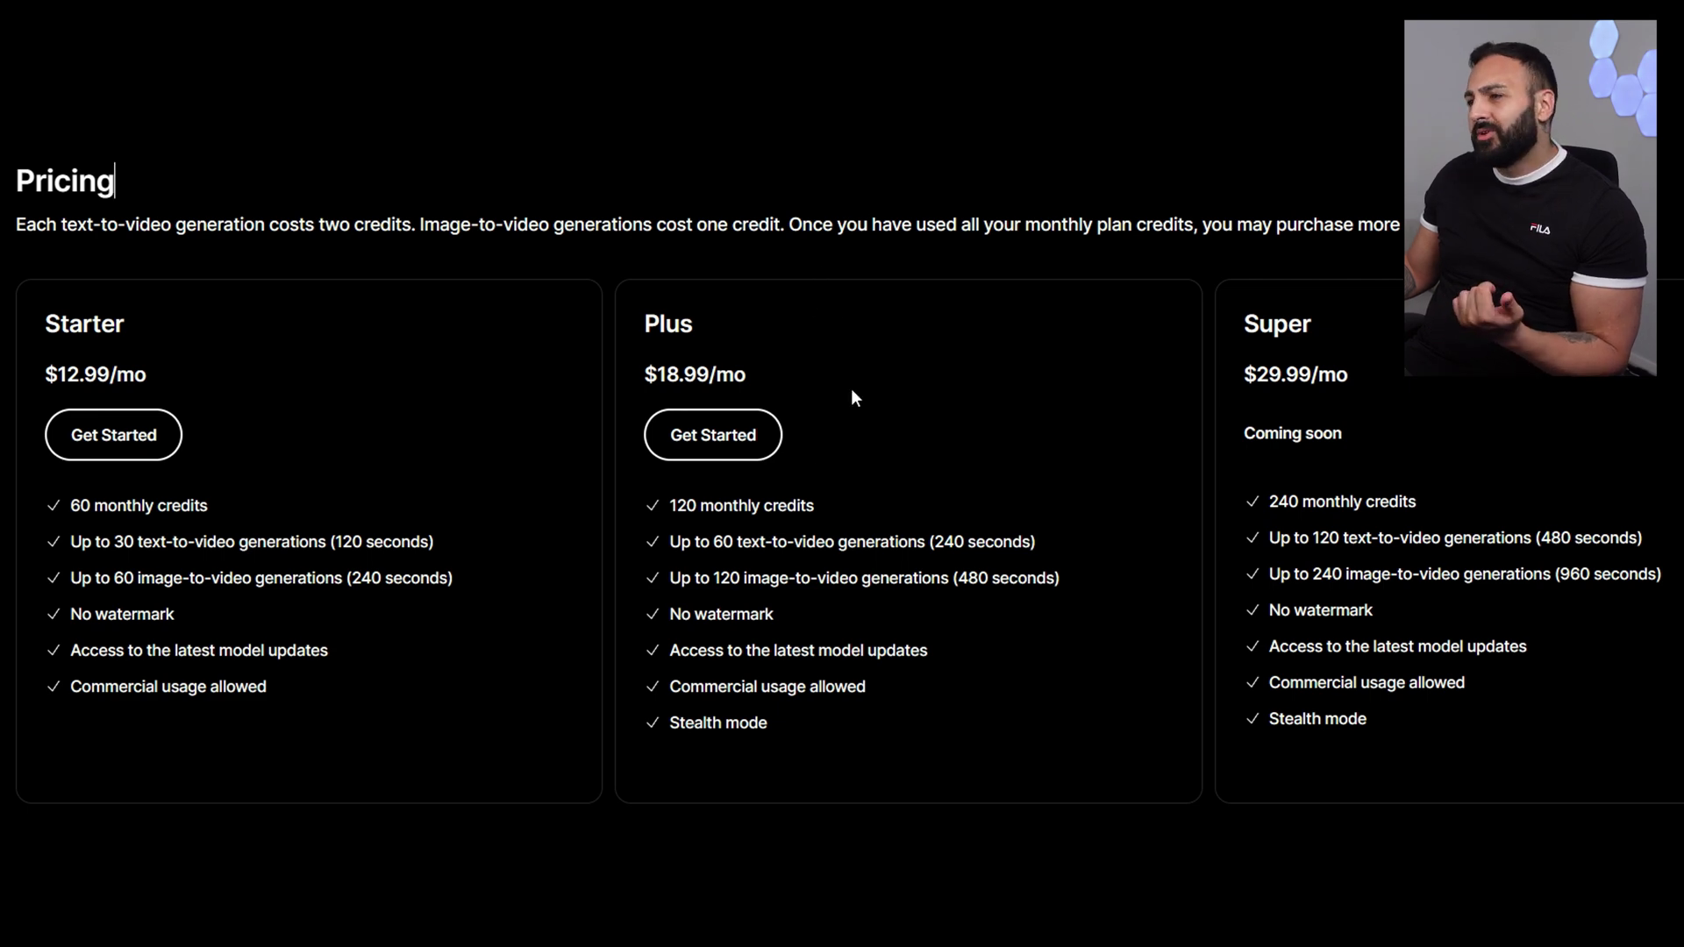
{"action": "left_click_drag", "start_coordinate": [650, 549], "coordinate": [1035, 545]}
{"action": "left_click", "coordinate": [977, 182]}
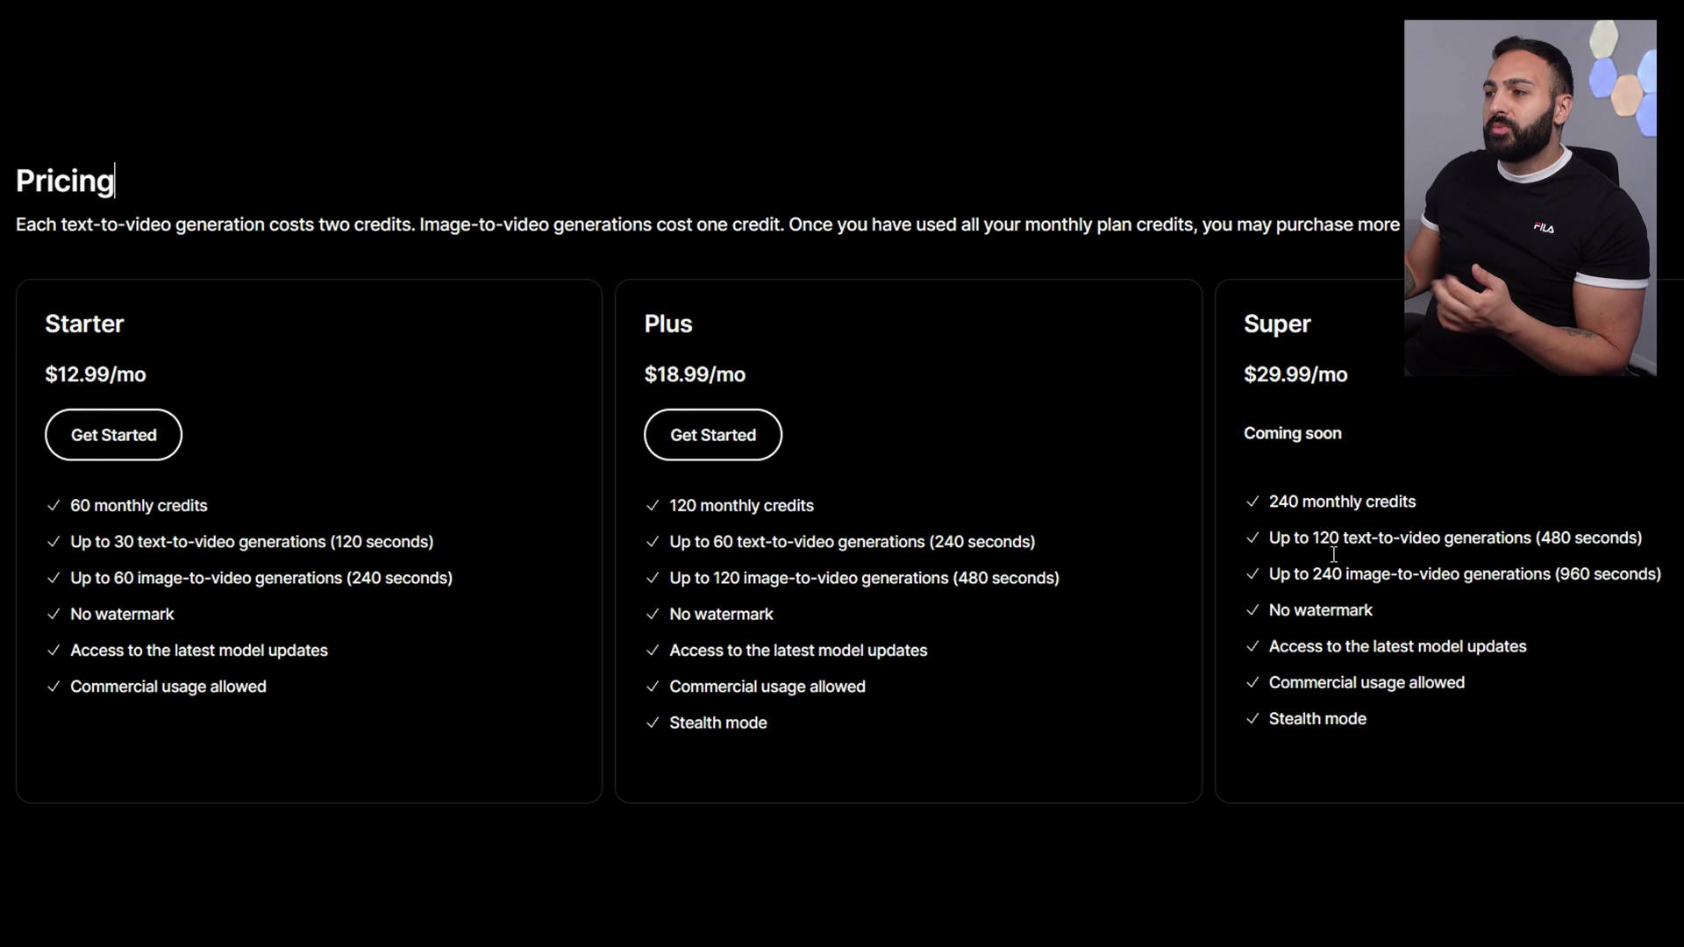
{"action": "double_click", "coordinate": [1263, 324]}
{"action": "left_click", "coordinate": [1429, 380]}
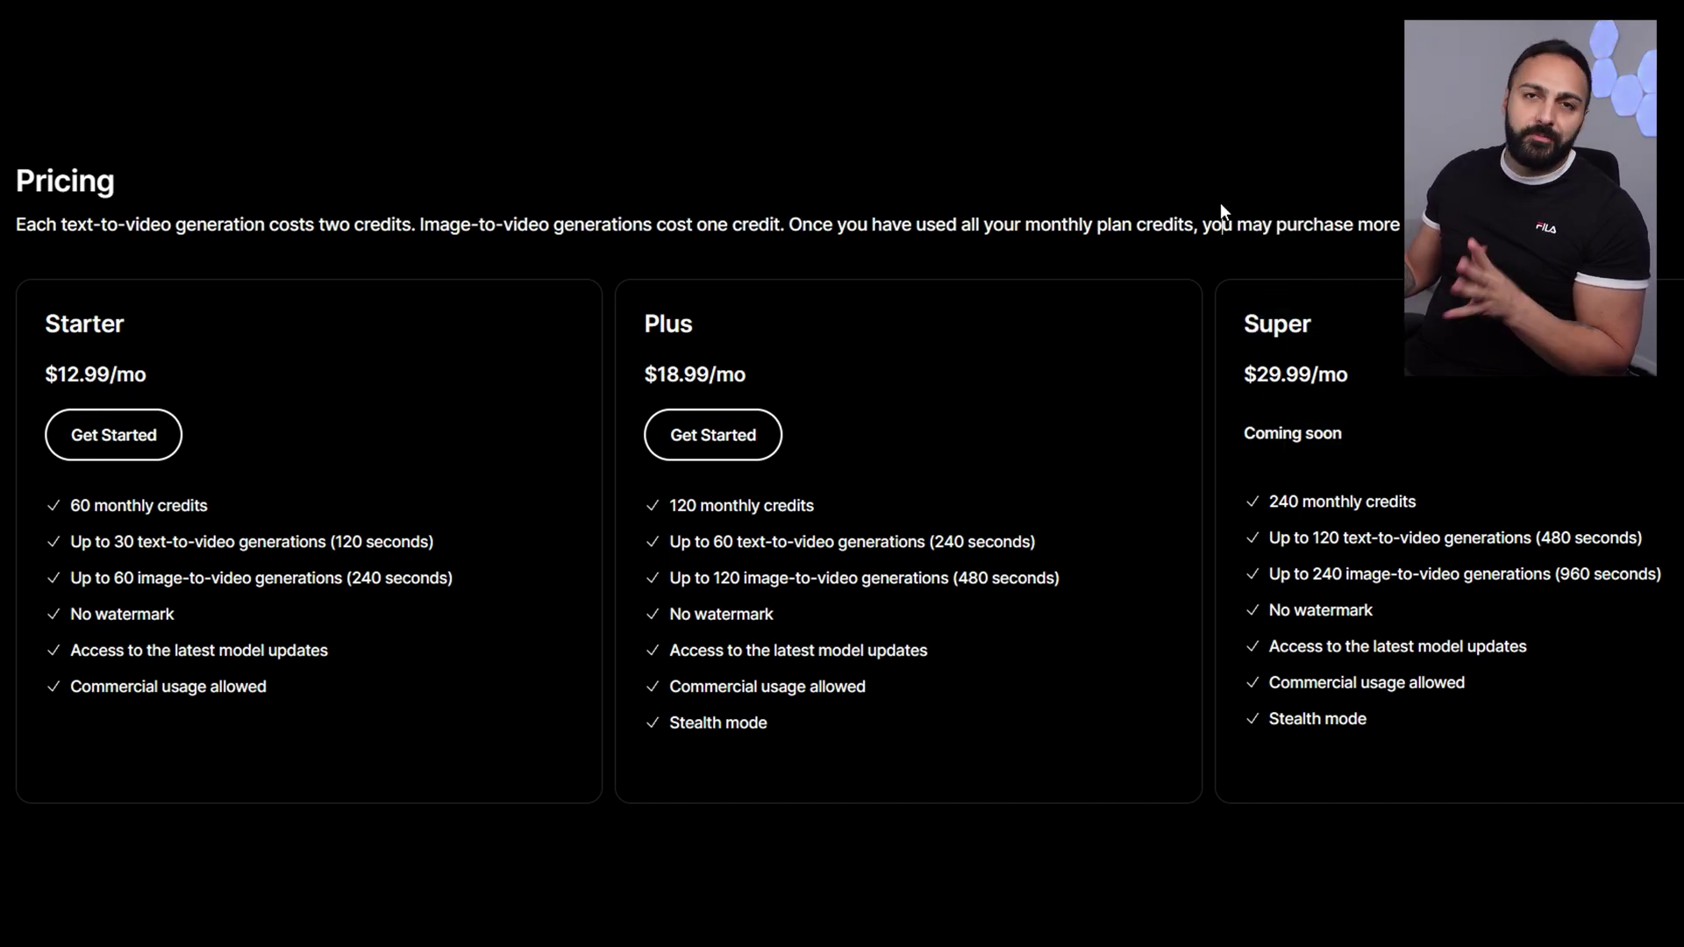